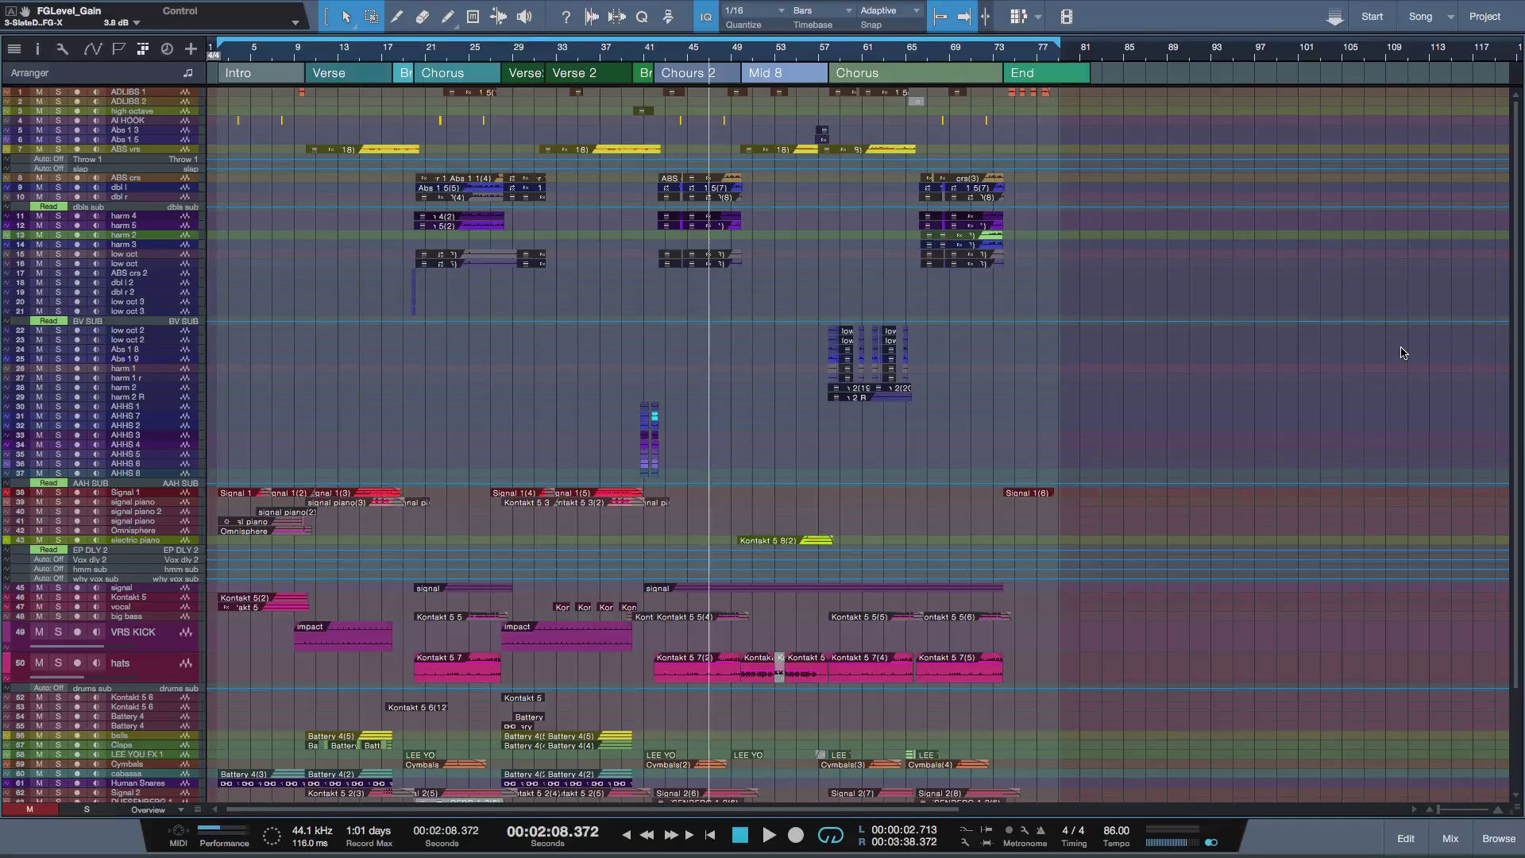
Play the song from about 2:08 and stop playback at 3:01.
key("space")
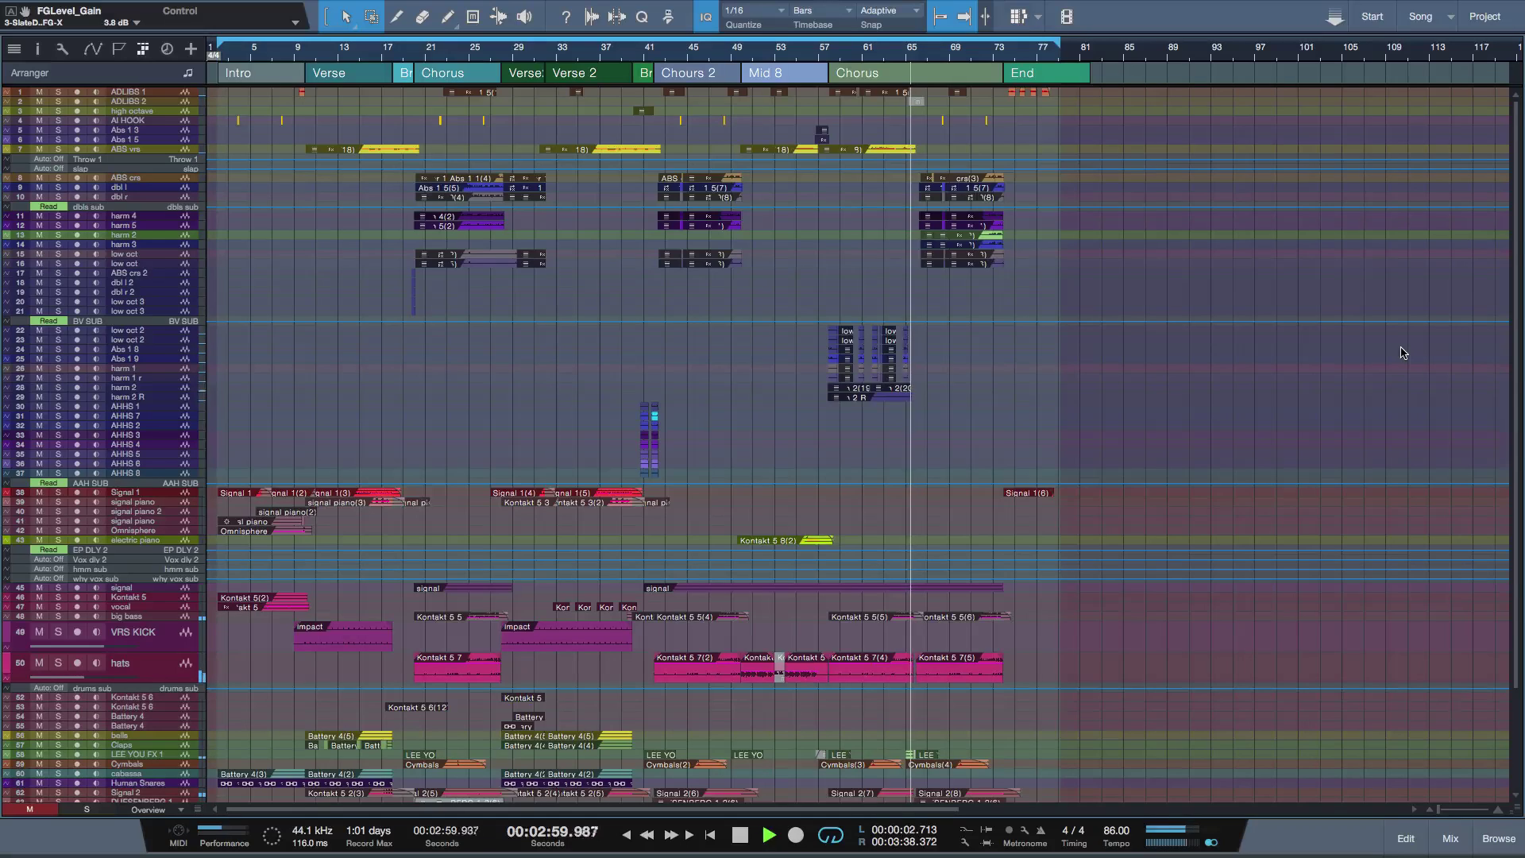
key("space")
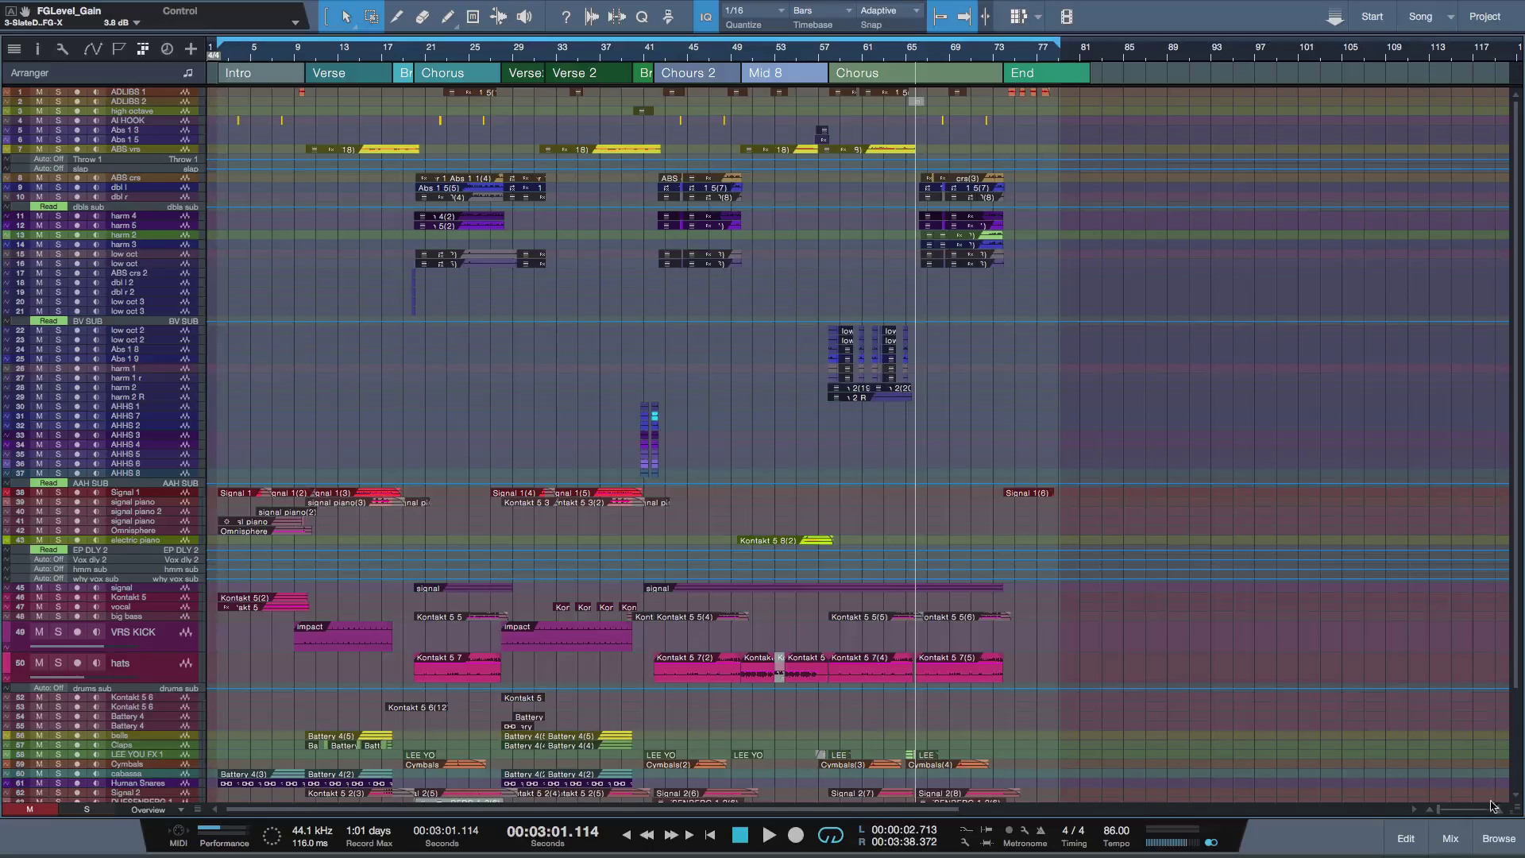
Add PreSonus Impact from the Instruments browser on a new instrument track.
left_click(1497, 836)
left_click(1305, 48)
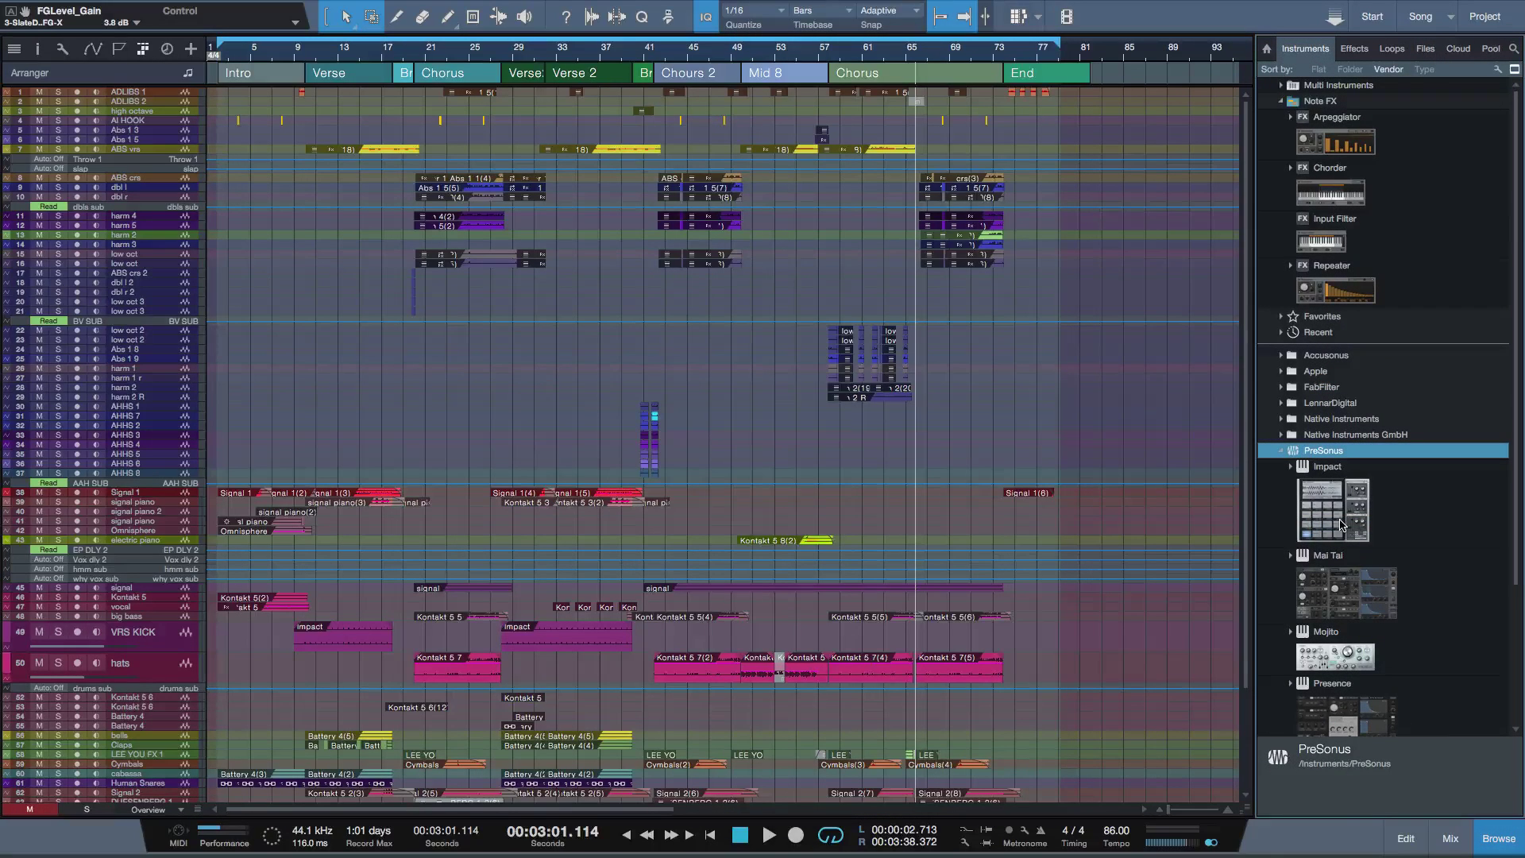
left_click_drag(1341, 524, 944, 595)
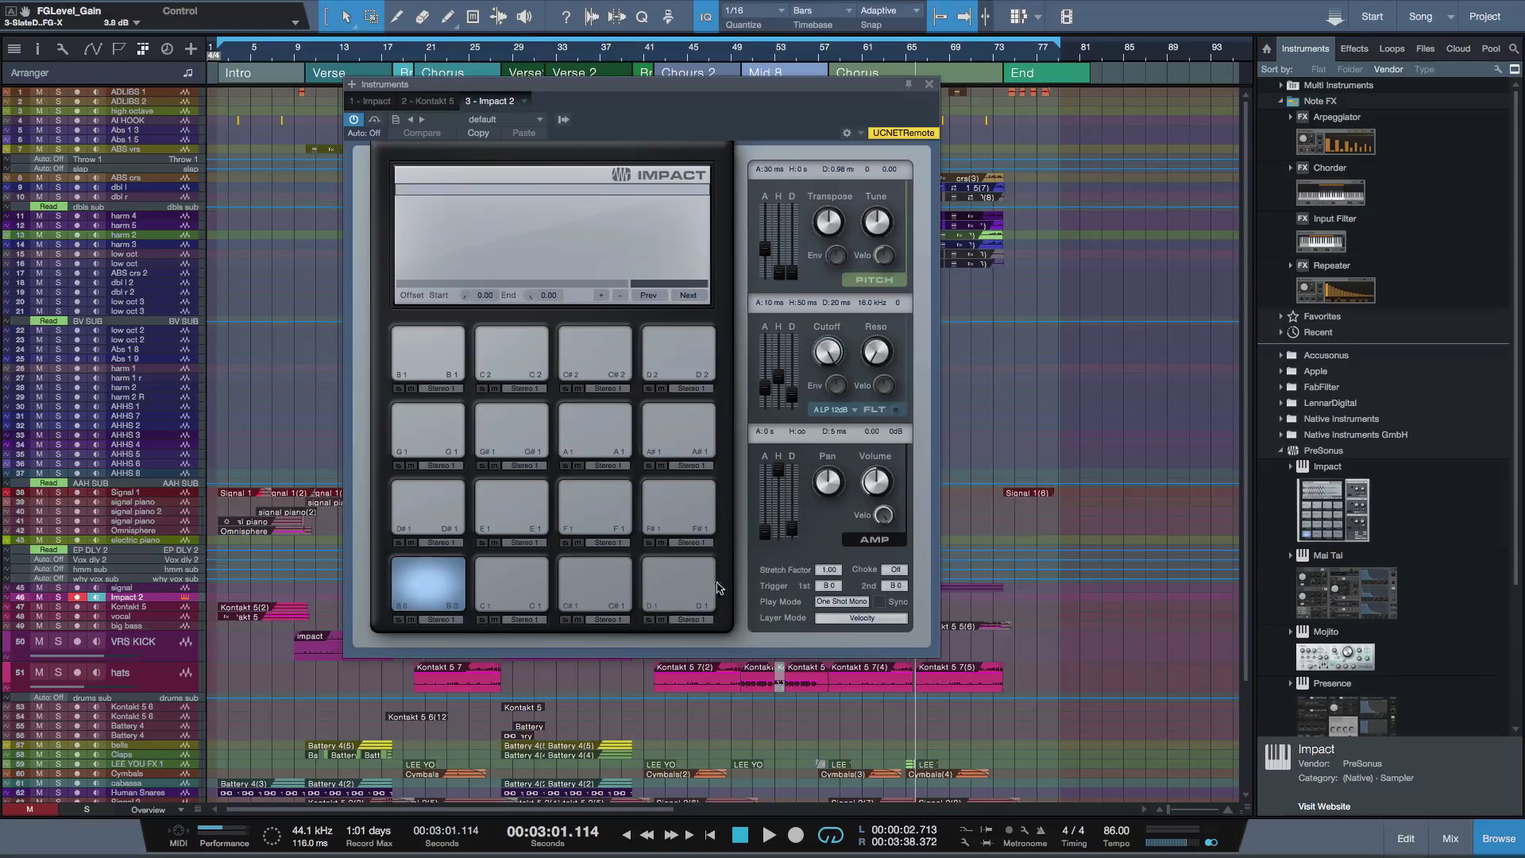
Step through the empty Impact pads, ending back on D#1.
left_click(508, 583)
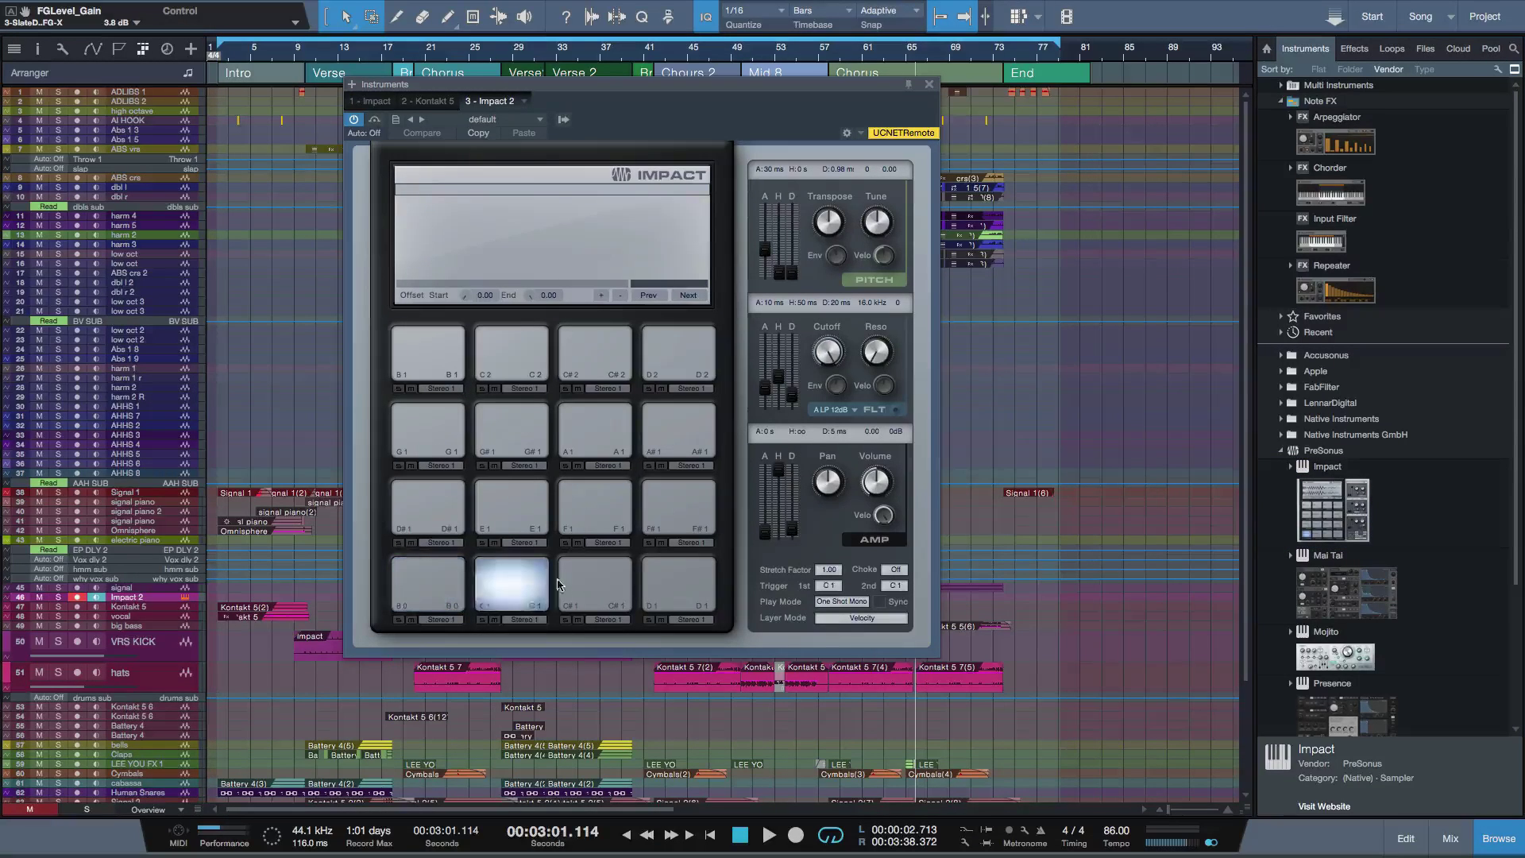
left_click(592, 584)
left_click(658, 580)
left_click(675, 508)
left_click(597, 514)
left_click(509, 508)
left_click(445, 482)
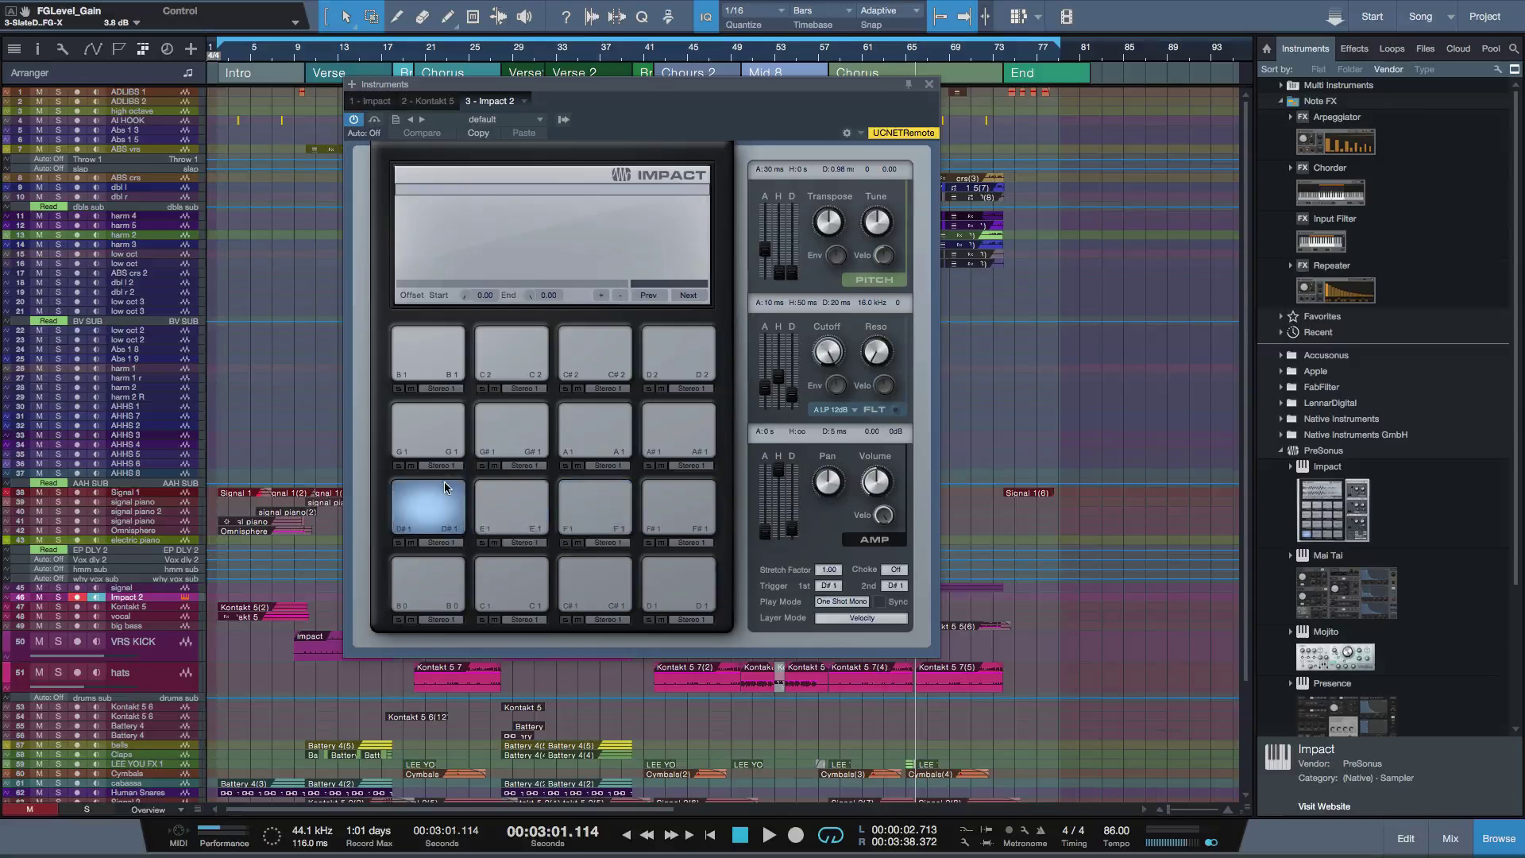
Audition clack 1, clack 2, Dly Kick, kick 2, big snare, dly rim, rev snare and dly perc.
left_click(1425, 48)
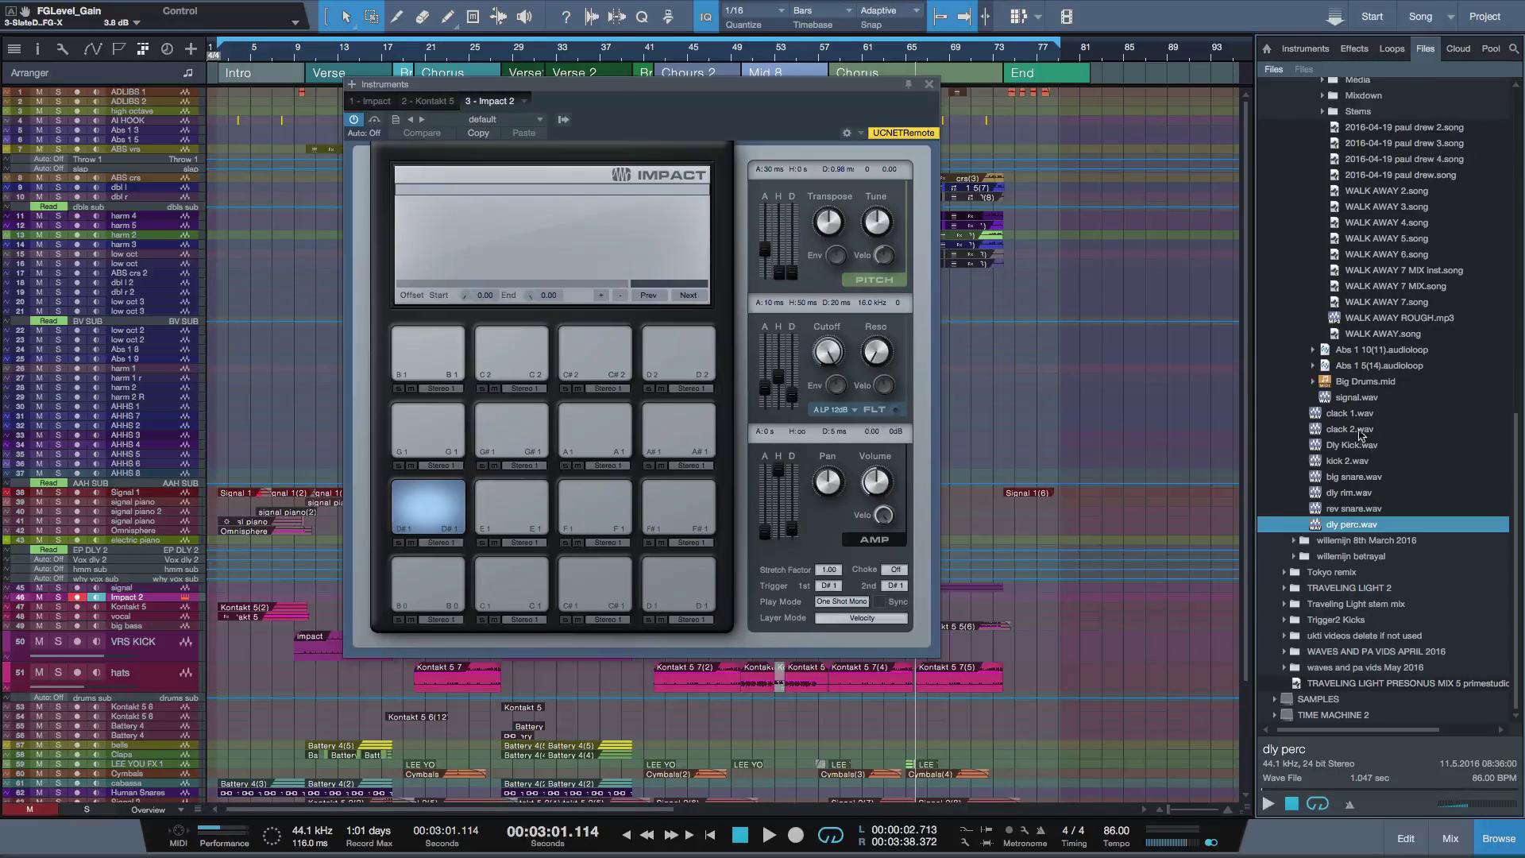
left_click(1341, 416)
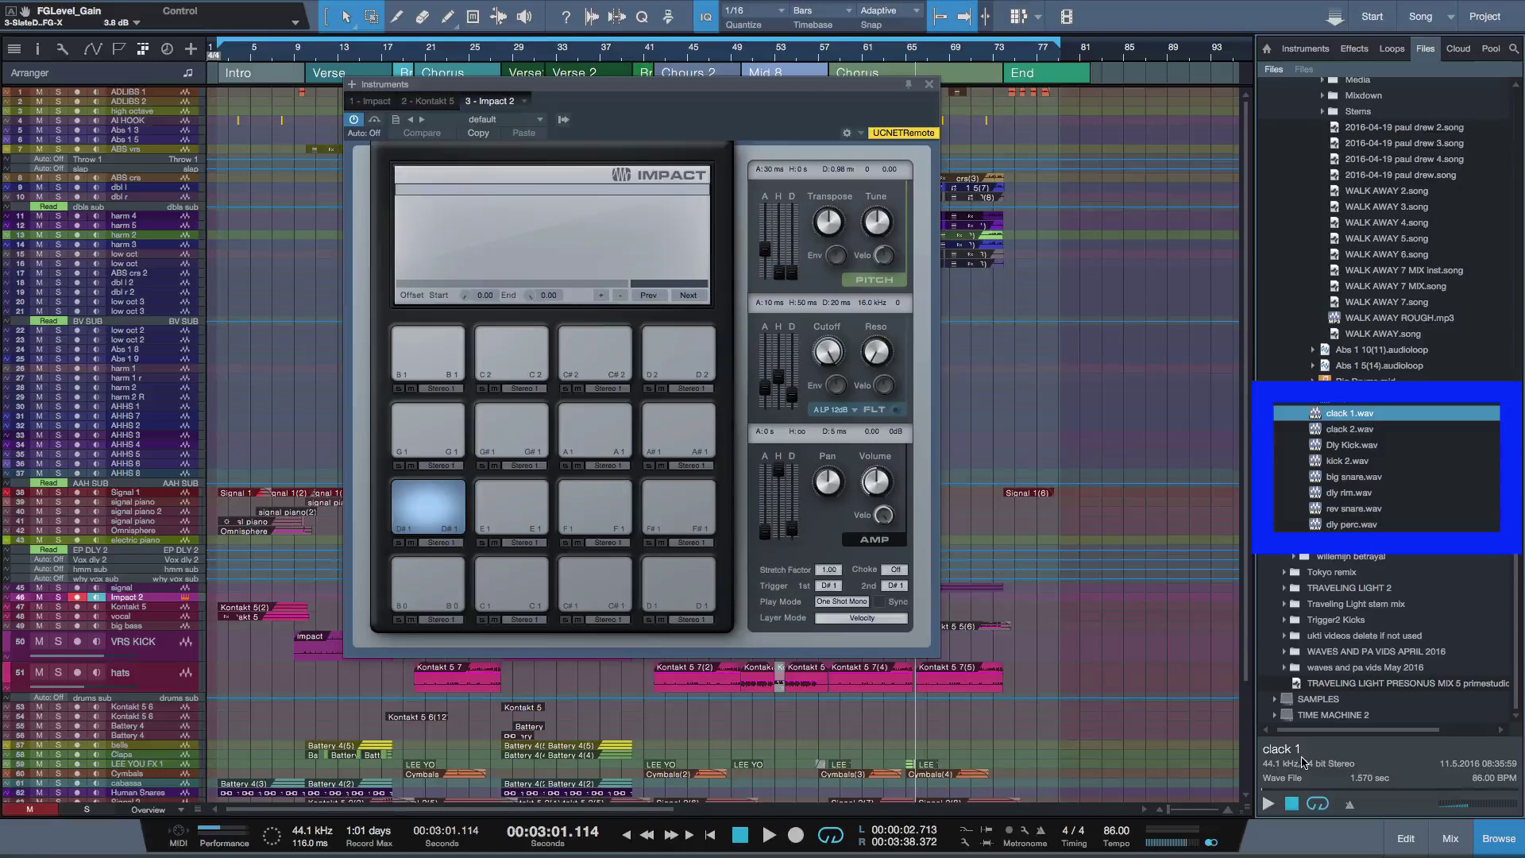
left_click(1269, 805)
left_click(1337, 432)
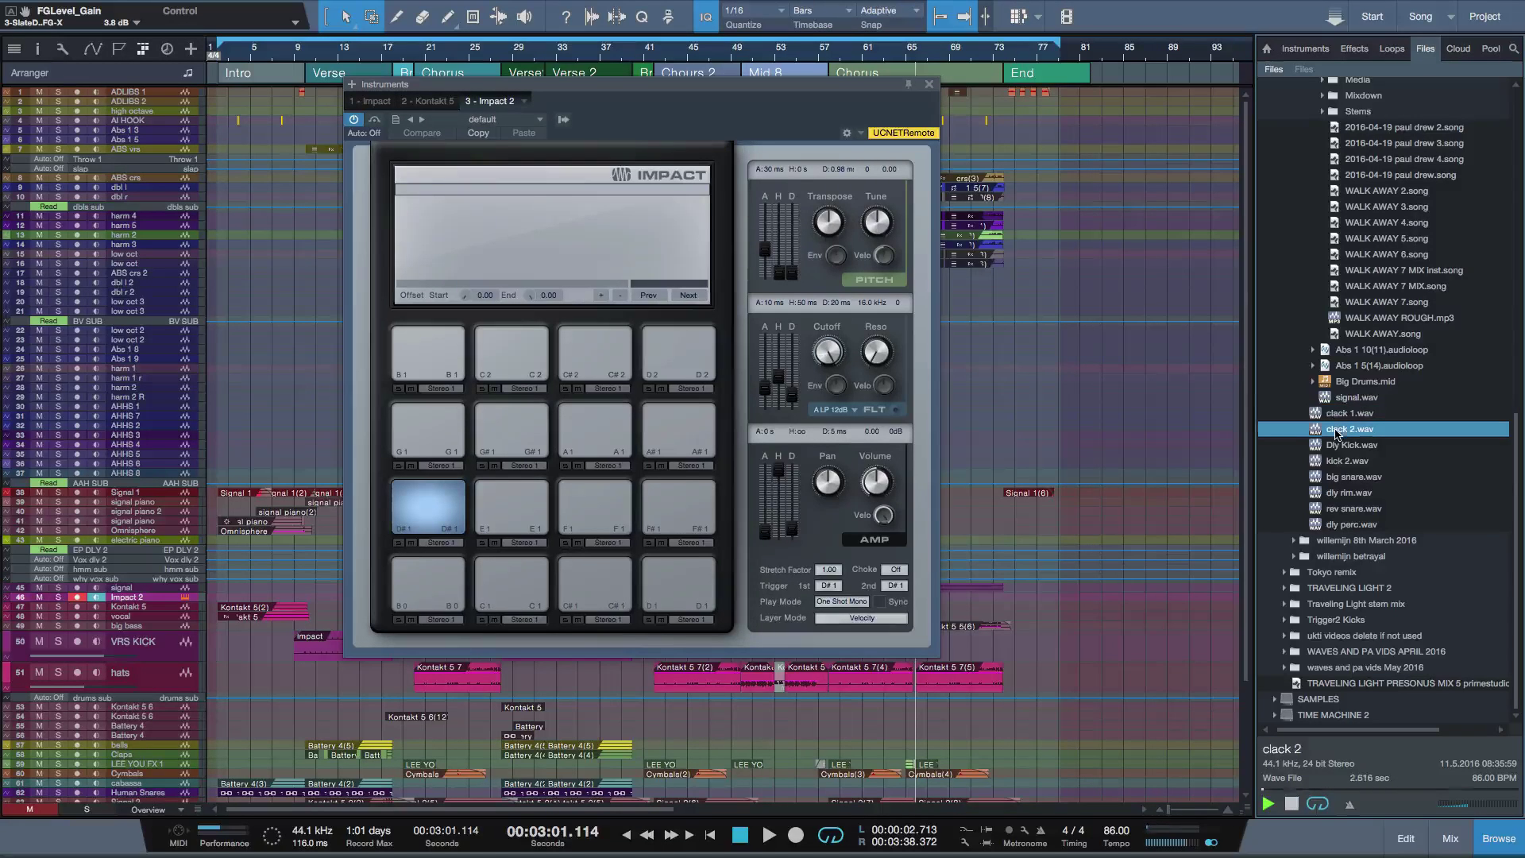
left_click(1335, 448)
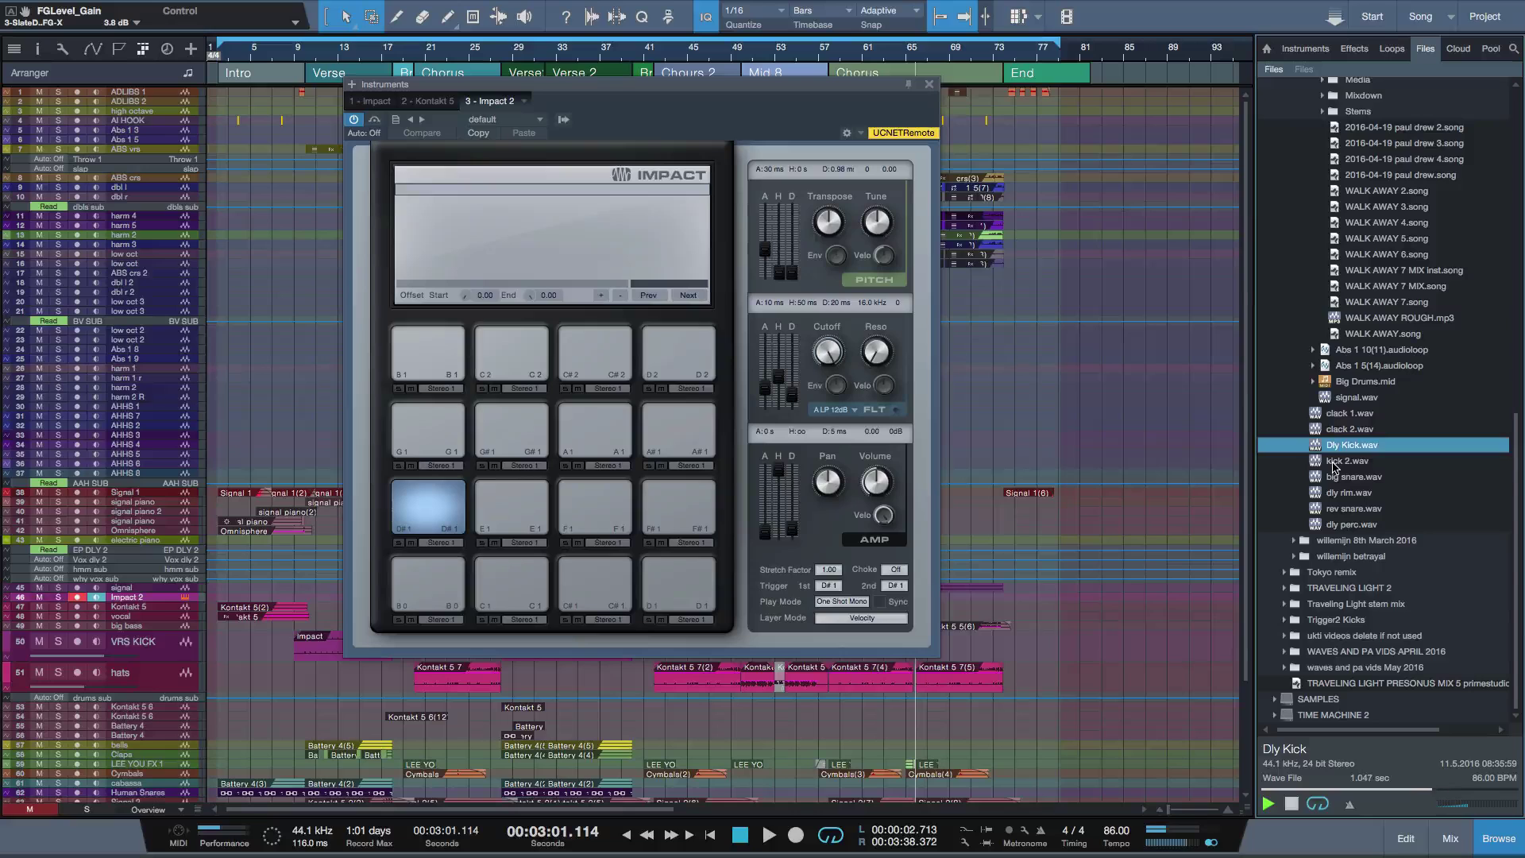
left_click(1336, 462)
left_click(1336, 479)
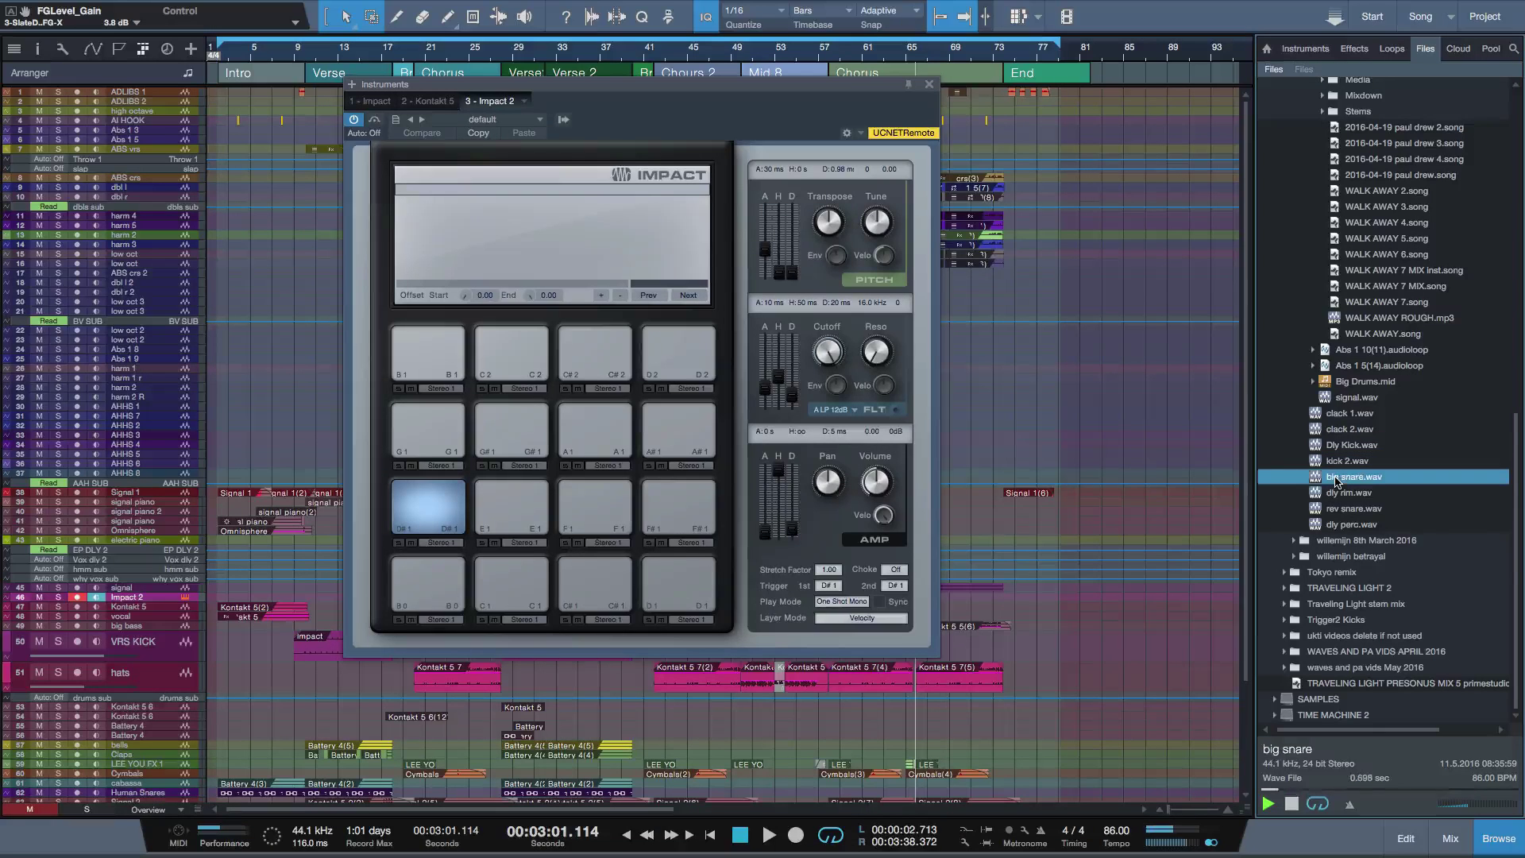
left_click(1337, 493)
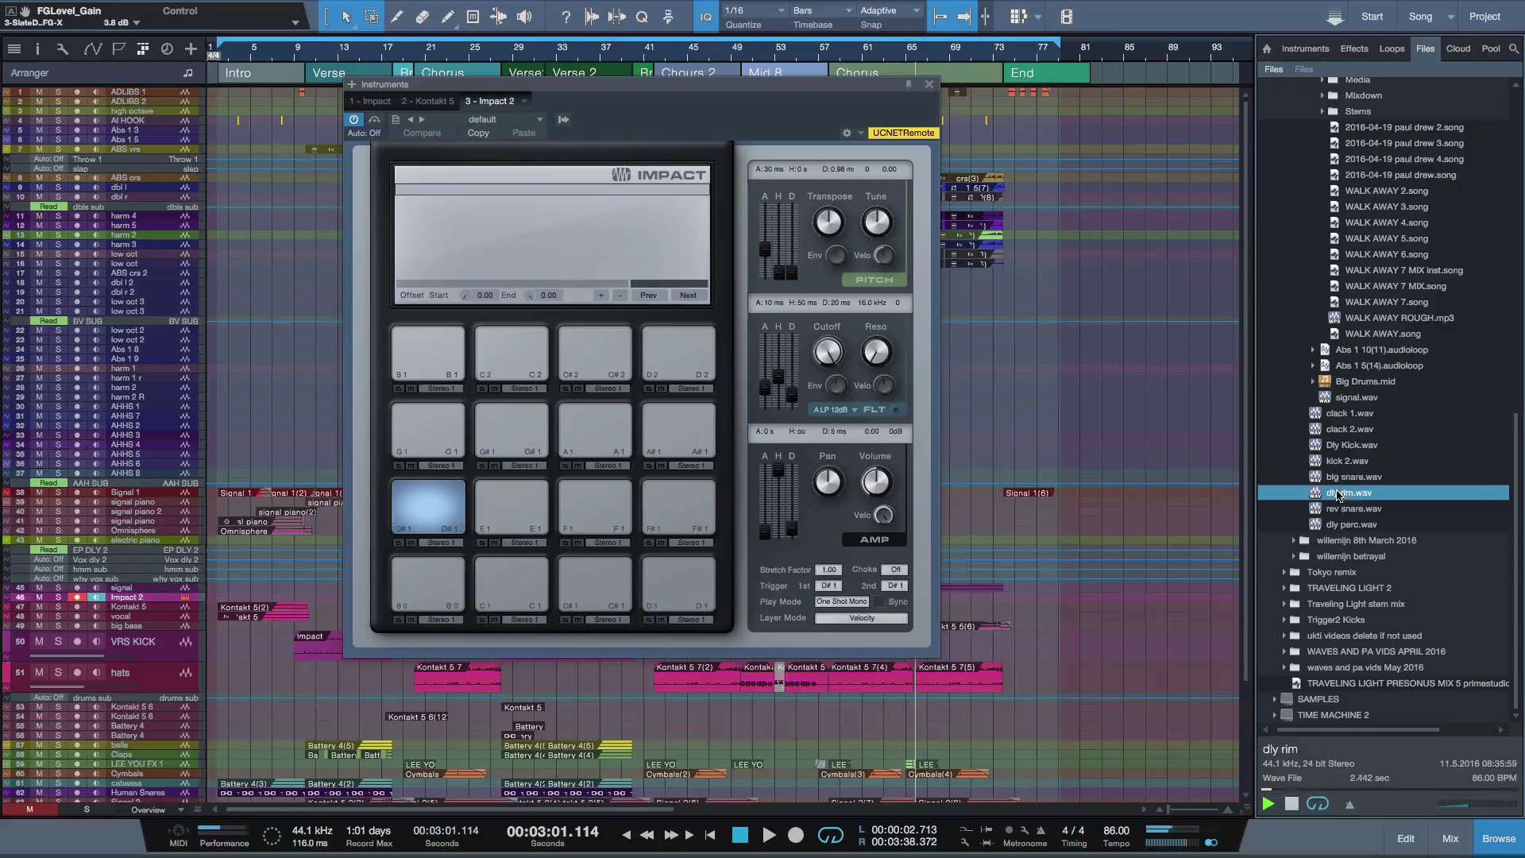
left_click(1337, 510)
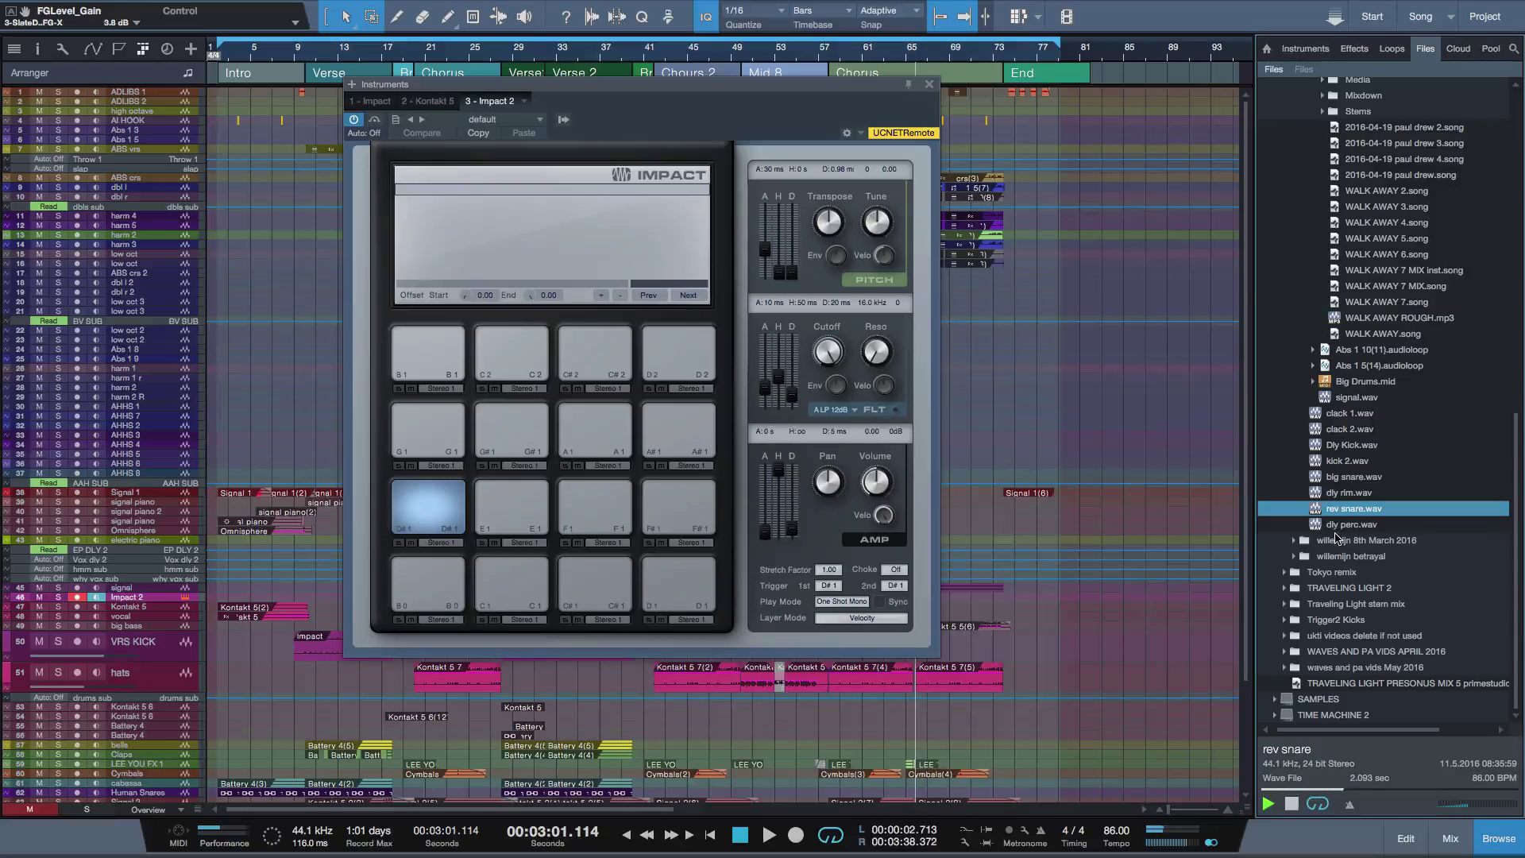
left_click(1338, 526)
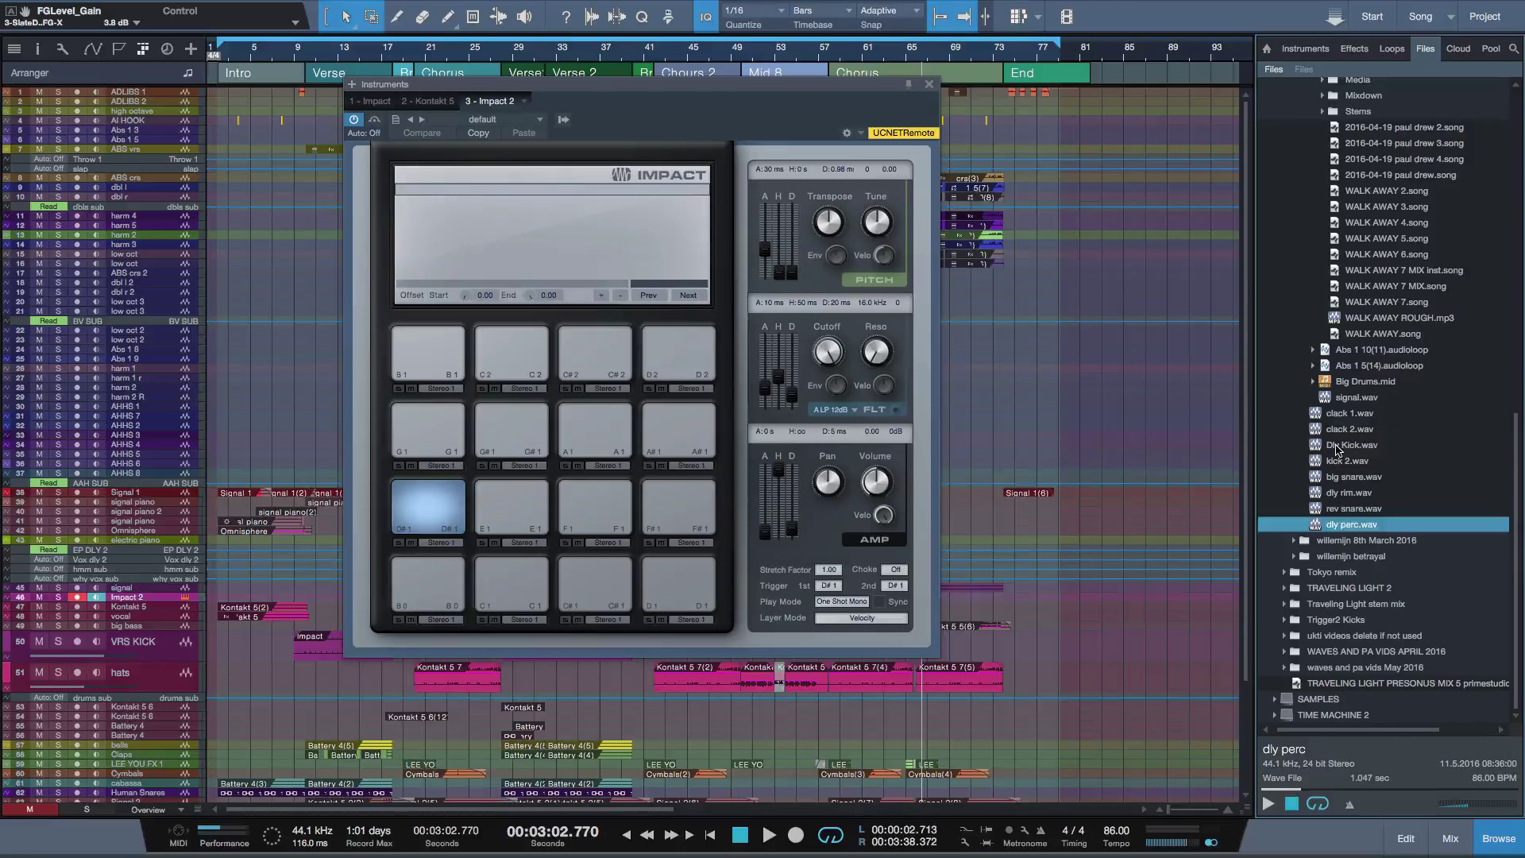
Load Dly Kick, kick 2, big snare, dly rim, rev snare, dly perc, clack 1, clack 2 onto pads C1–G1.
left_click_drag(1342, 444, 521, 587)
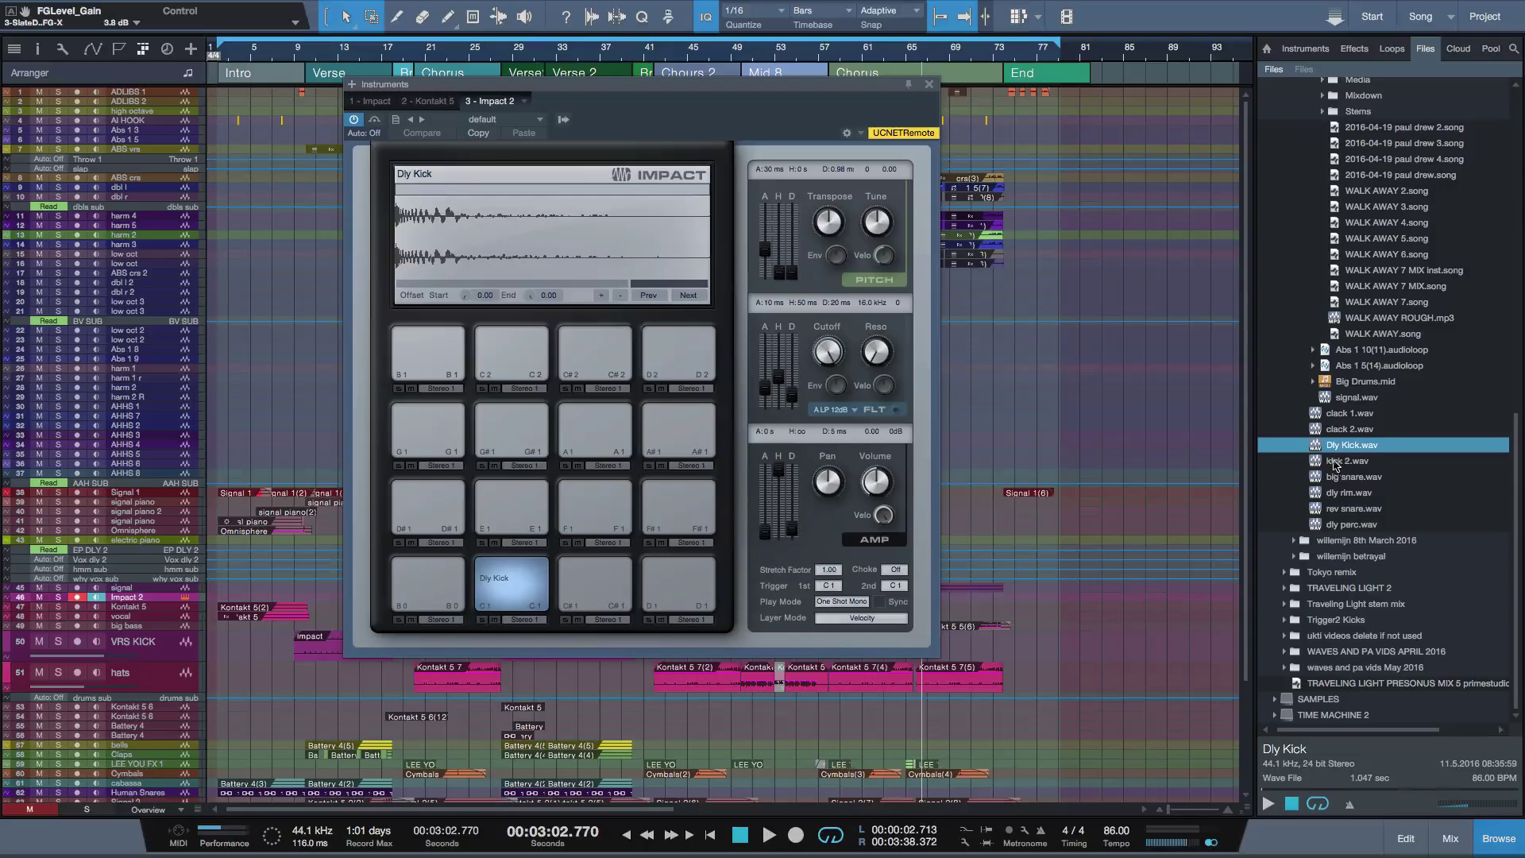
left_click_drag(1338, 461, 603, 588)
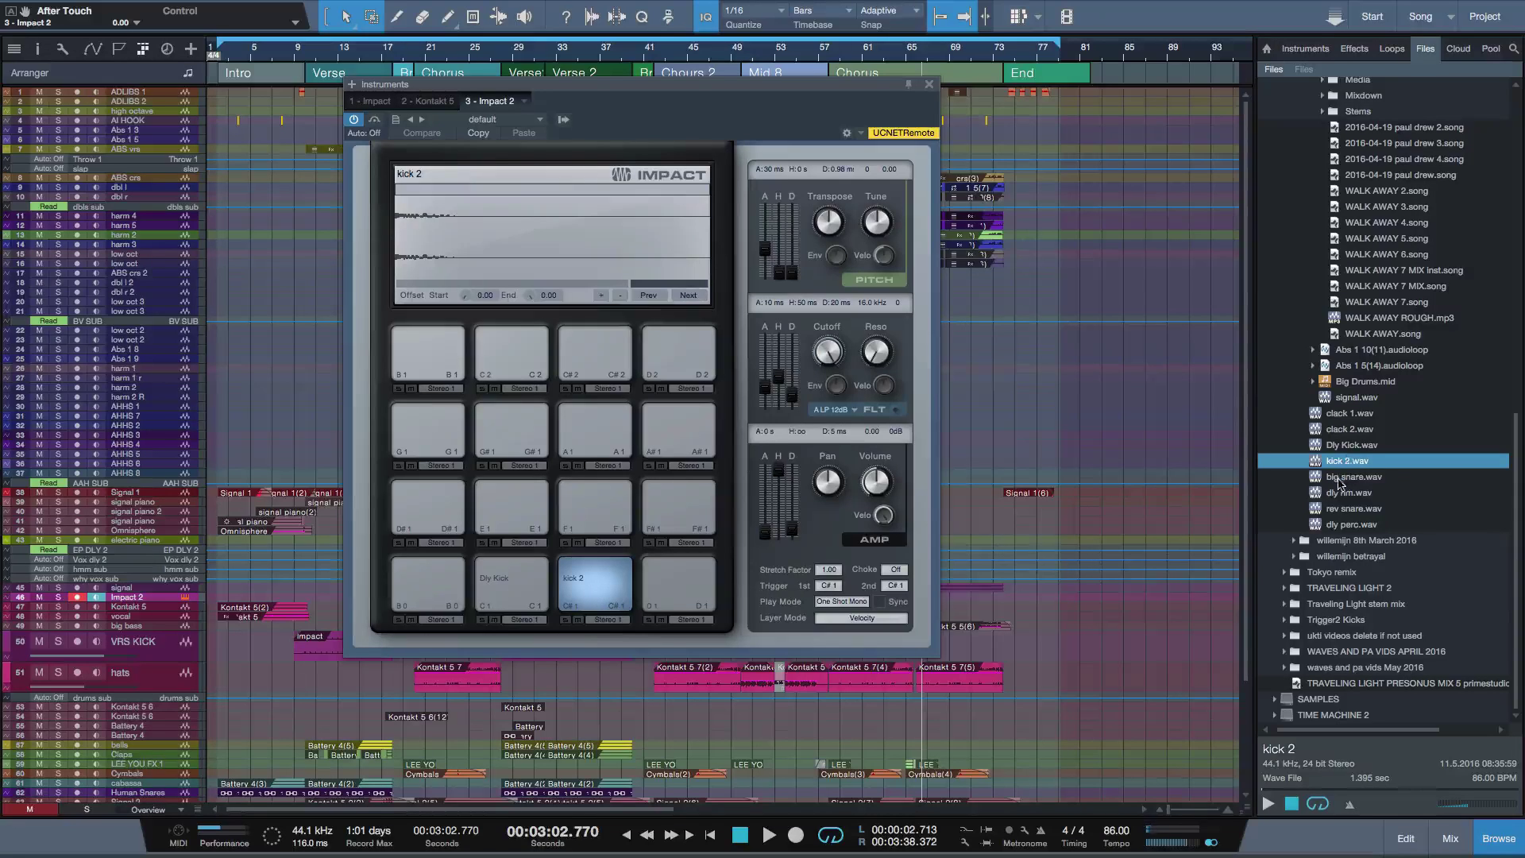
left_click_drag(1339, 480, 674, 594)
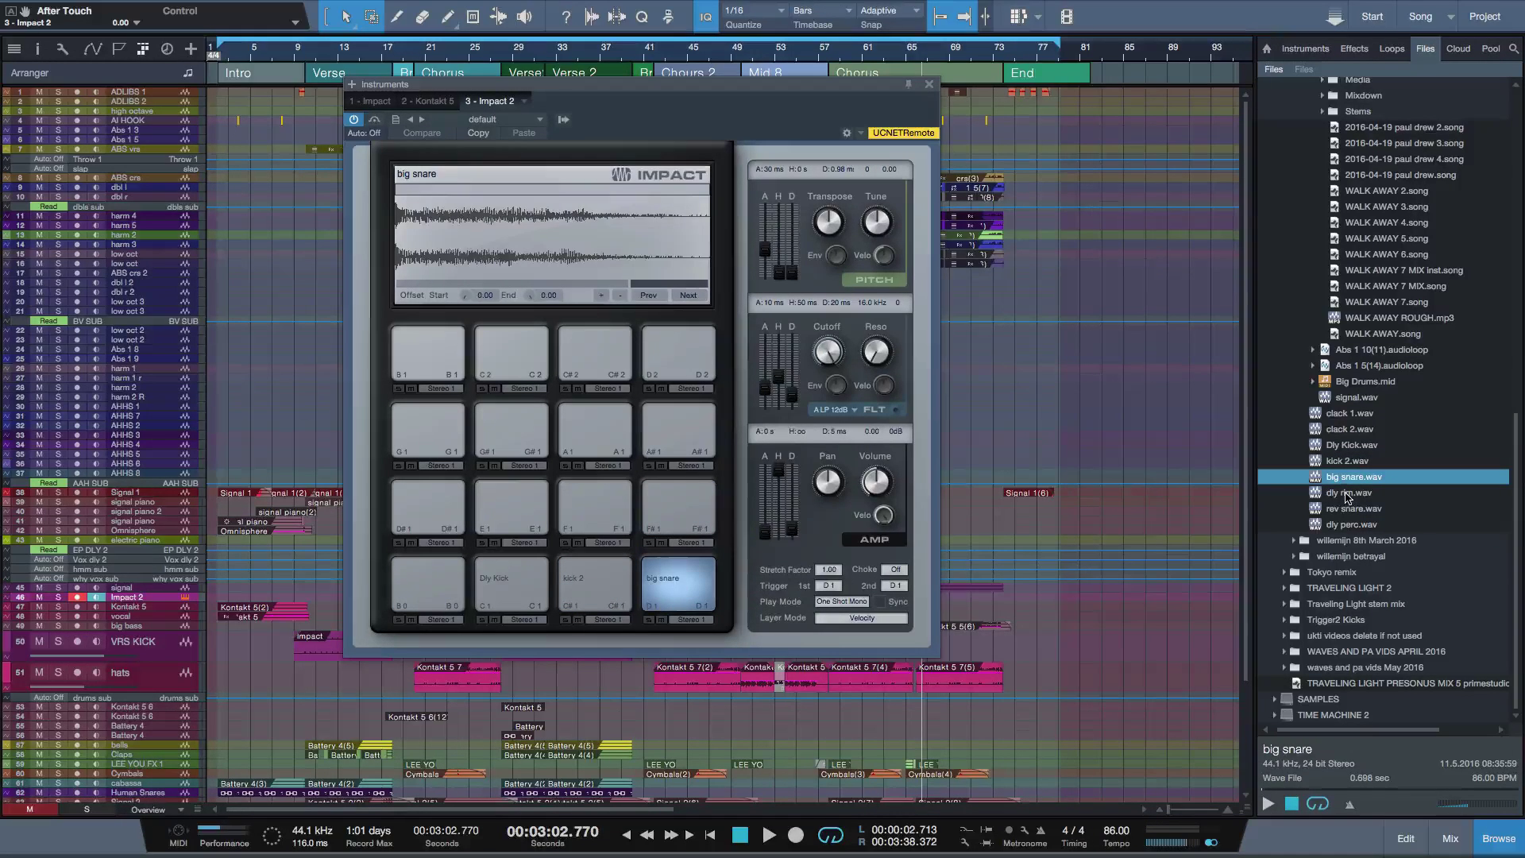
left_click_drag(1348, 493, 403, 527)
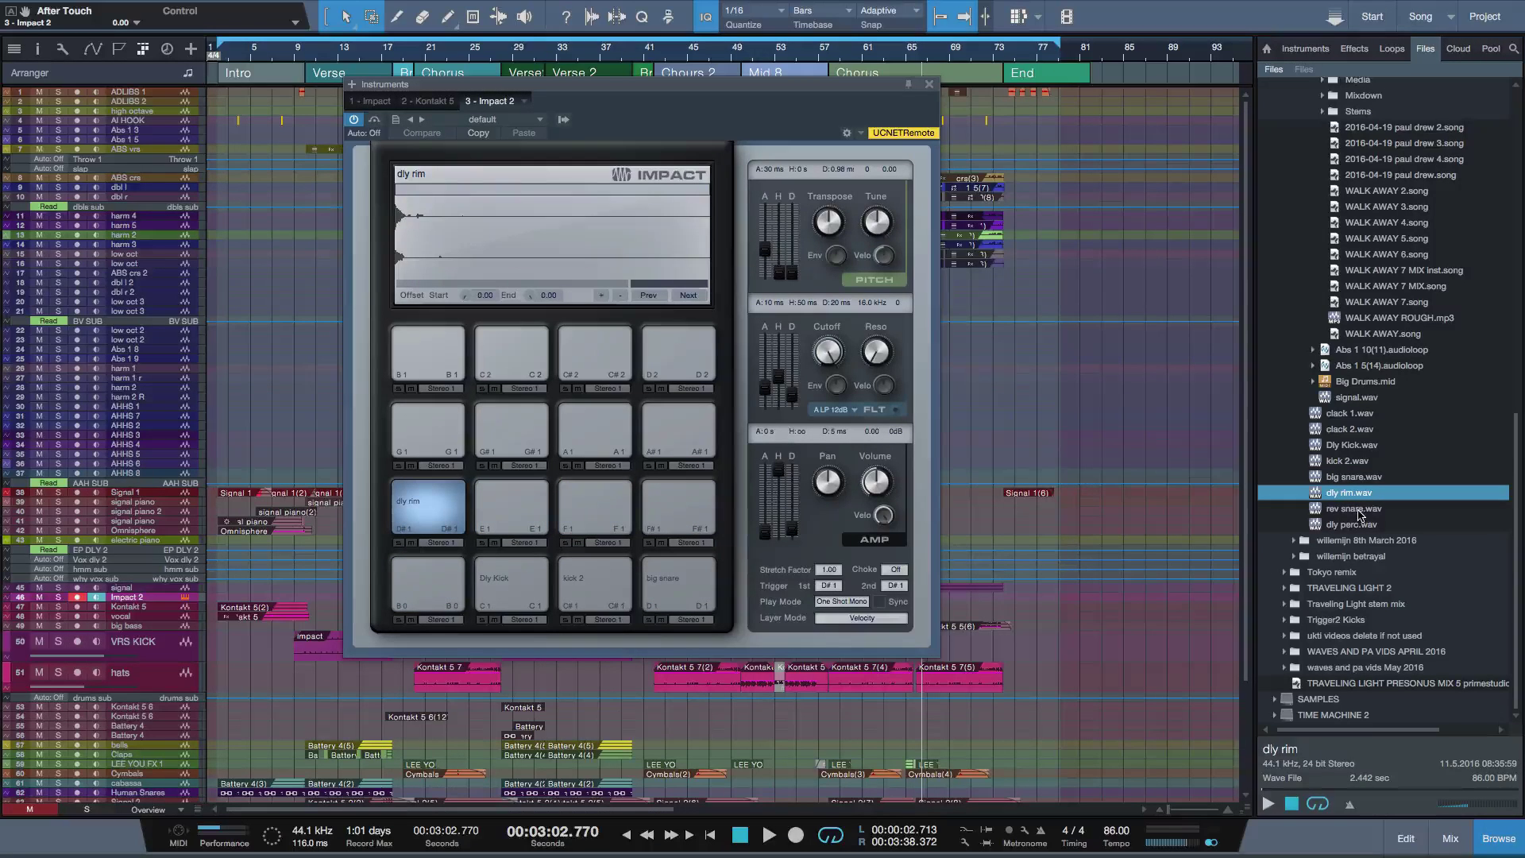
left_click_drag(1358, 512, 510, 506)
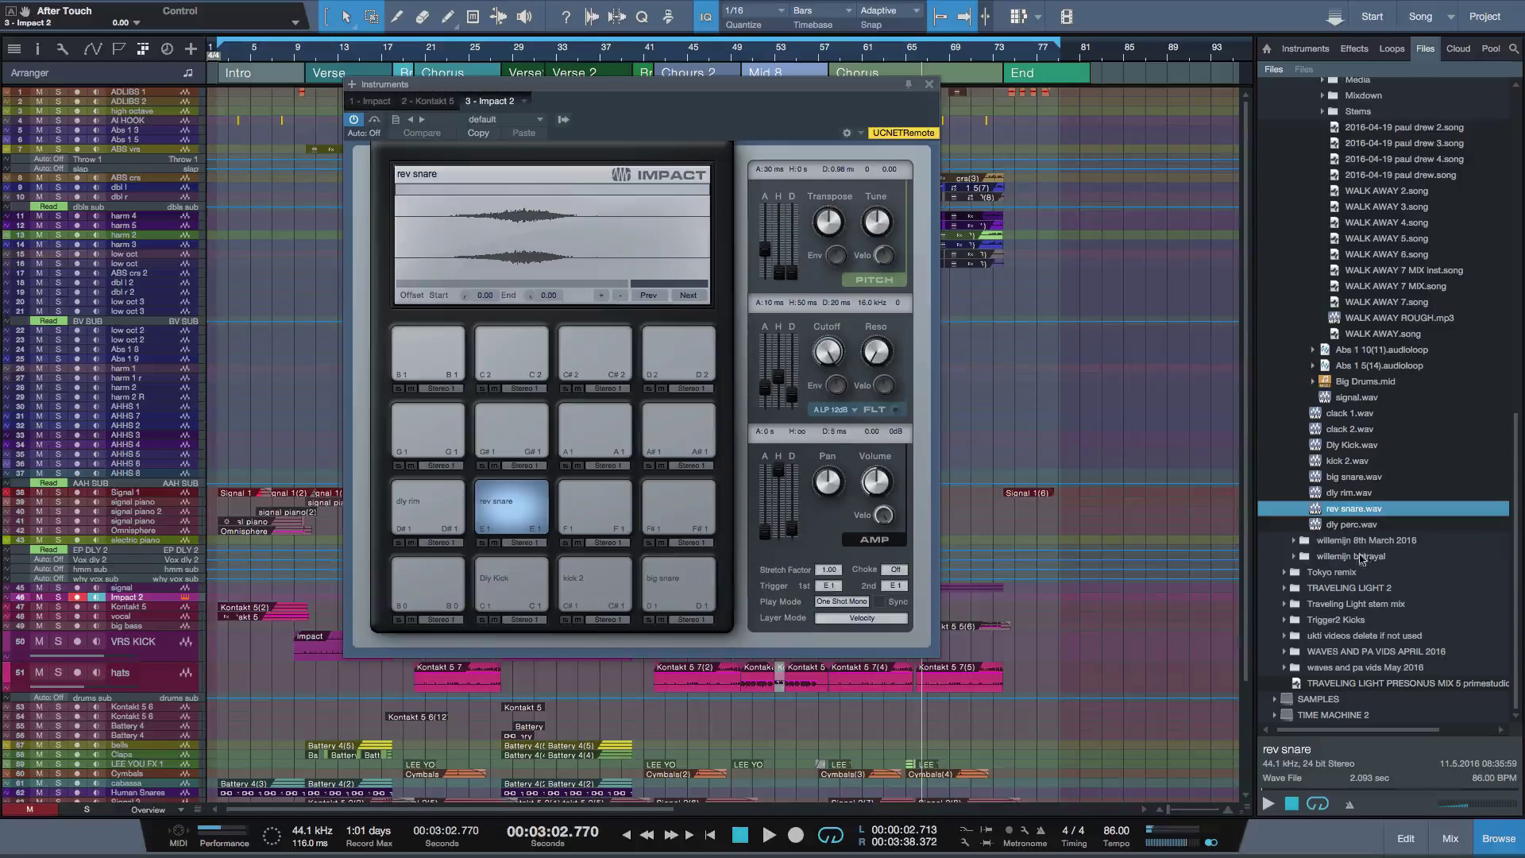
left_click_drag(1351, 524, 633, 529)
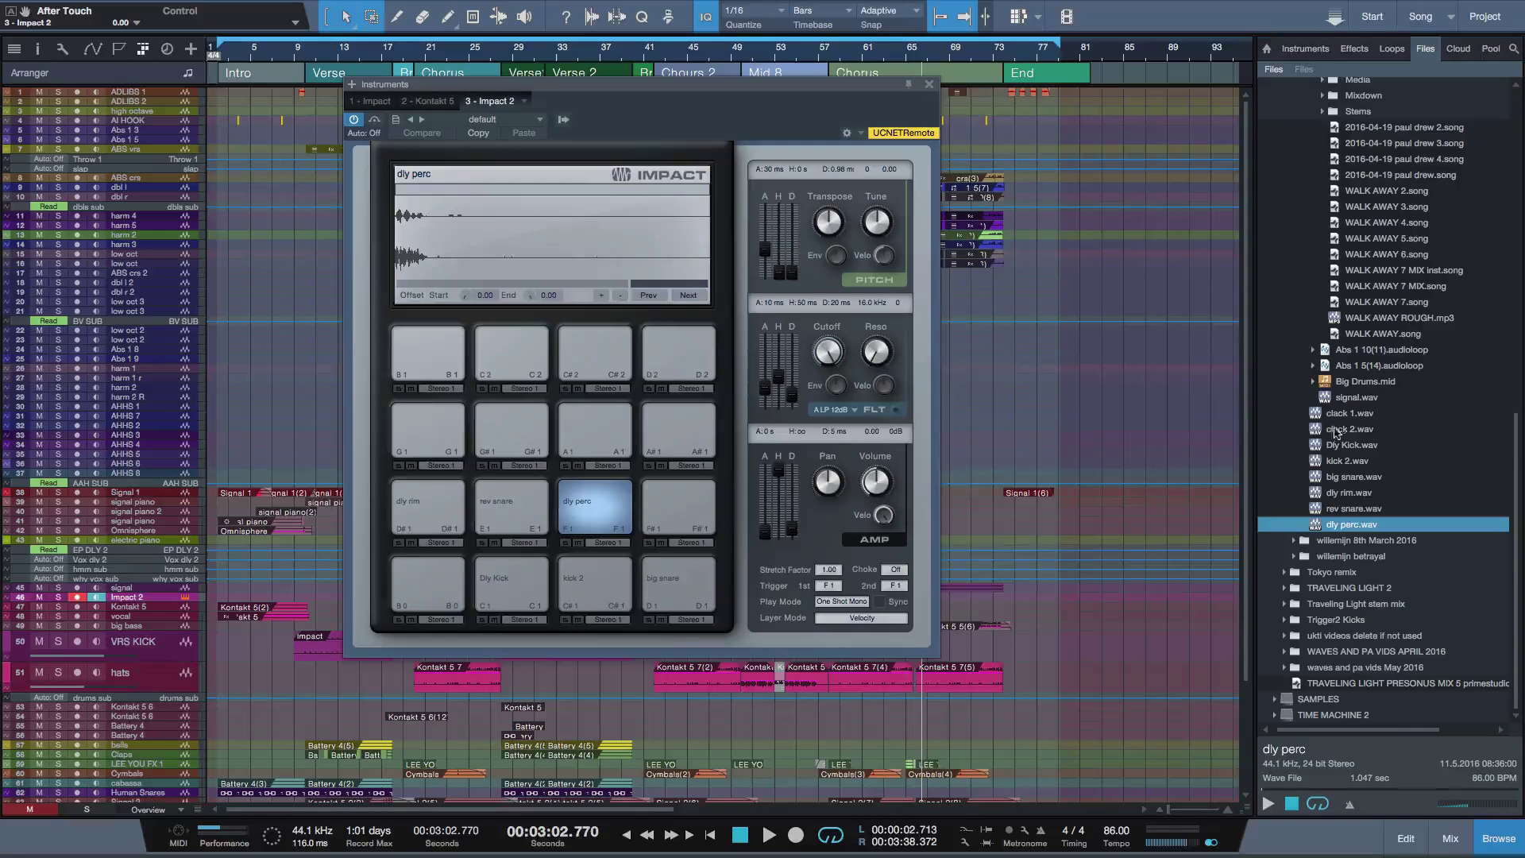
left_click_drag(1343, 413, 679, 508)
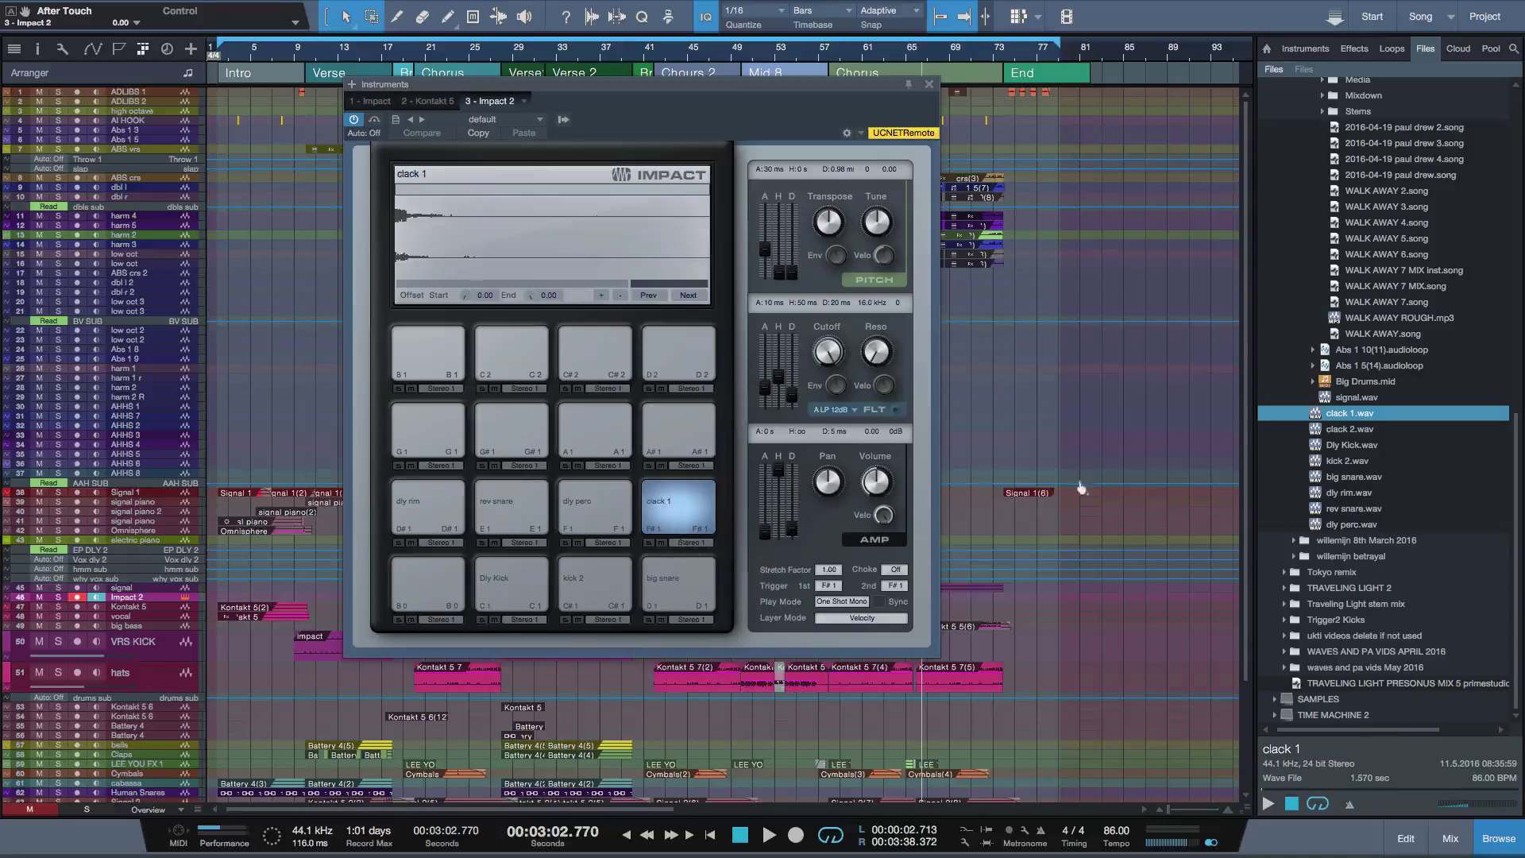
left_click_drag(1351, 429, 413, 423)
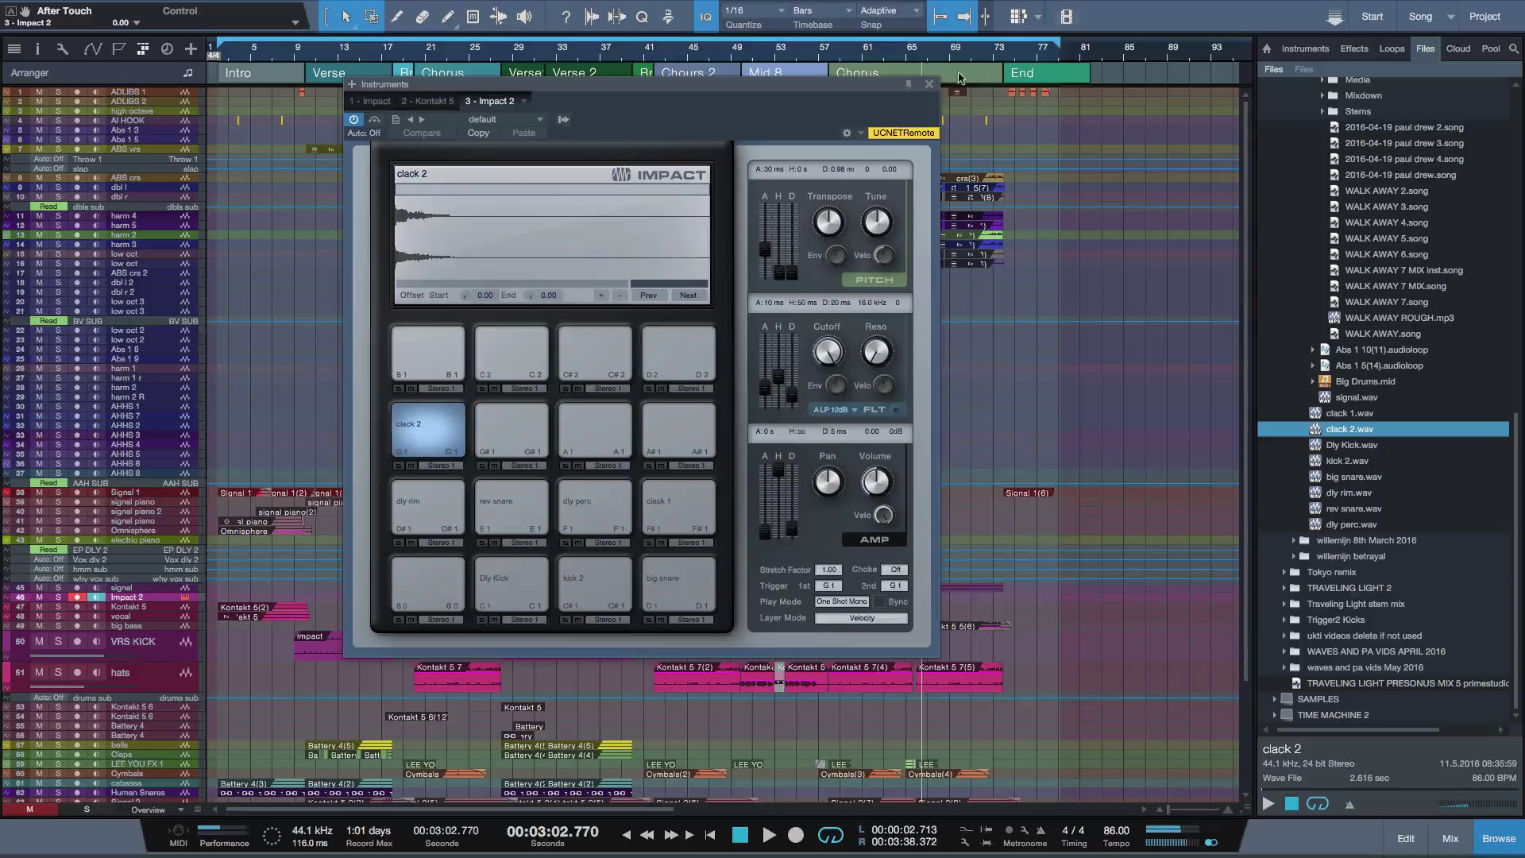
Close Impact, play from around bar 56 and record a drum take on Impact 2, stopping at 3:01.
left_click(928, 83)
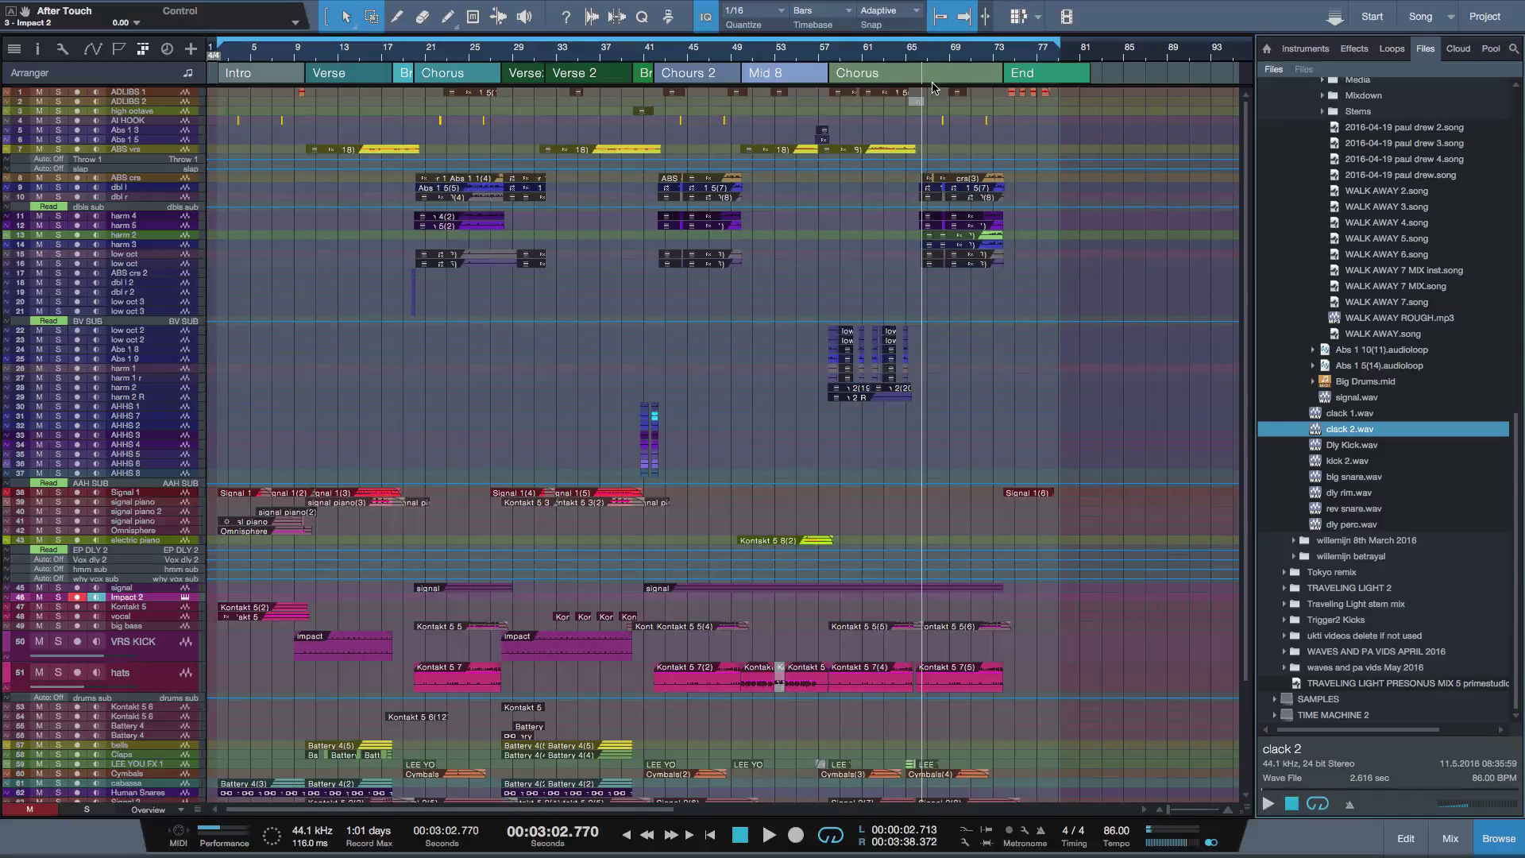
left_click(806, 58)
key("space")
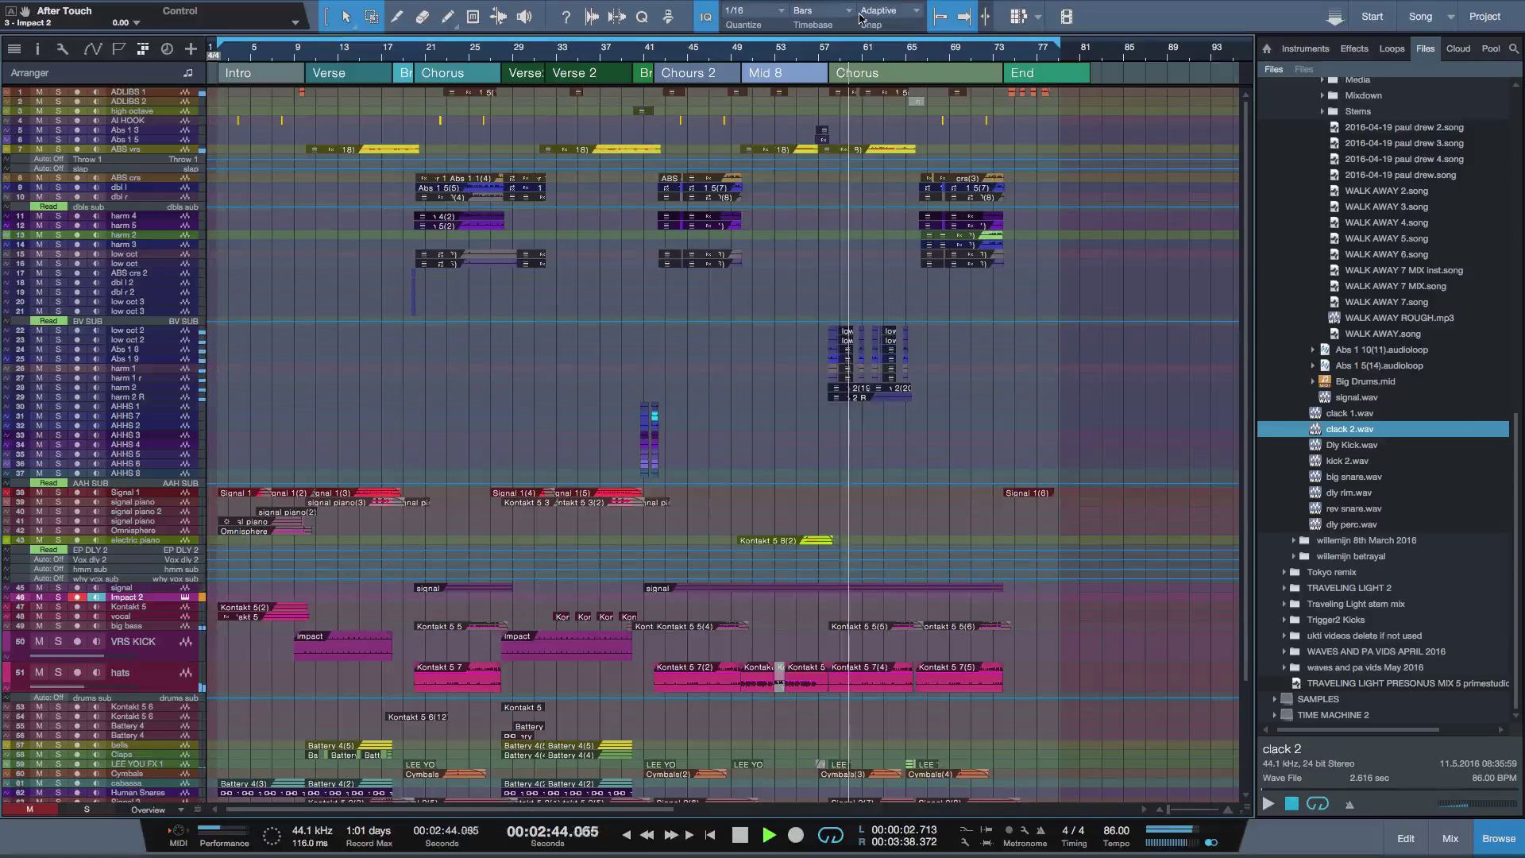
key("KP_Multiply")
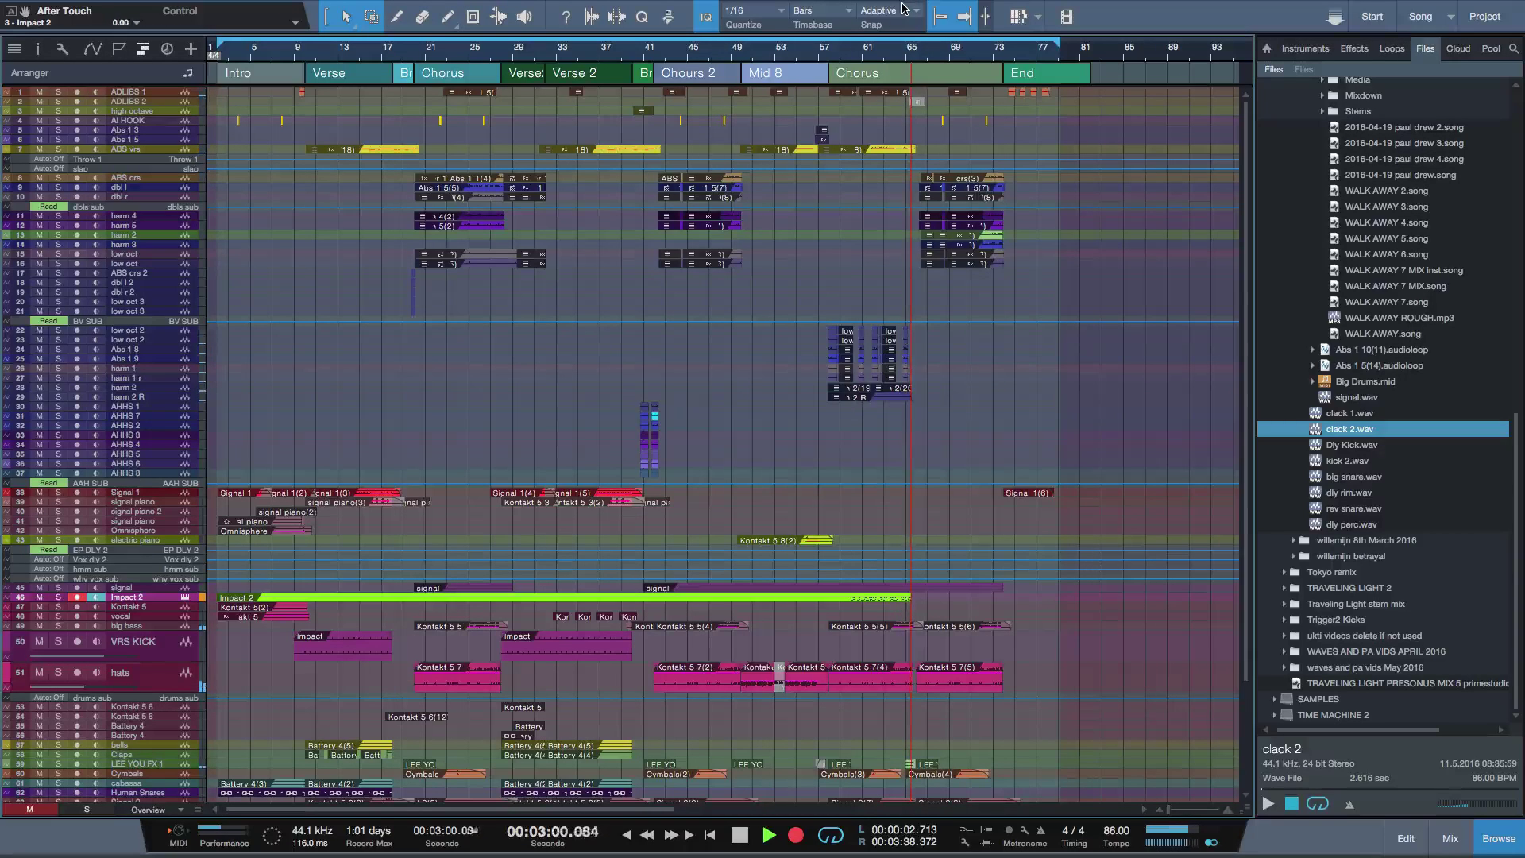
key("space")
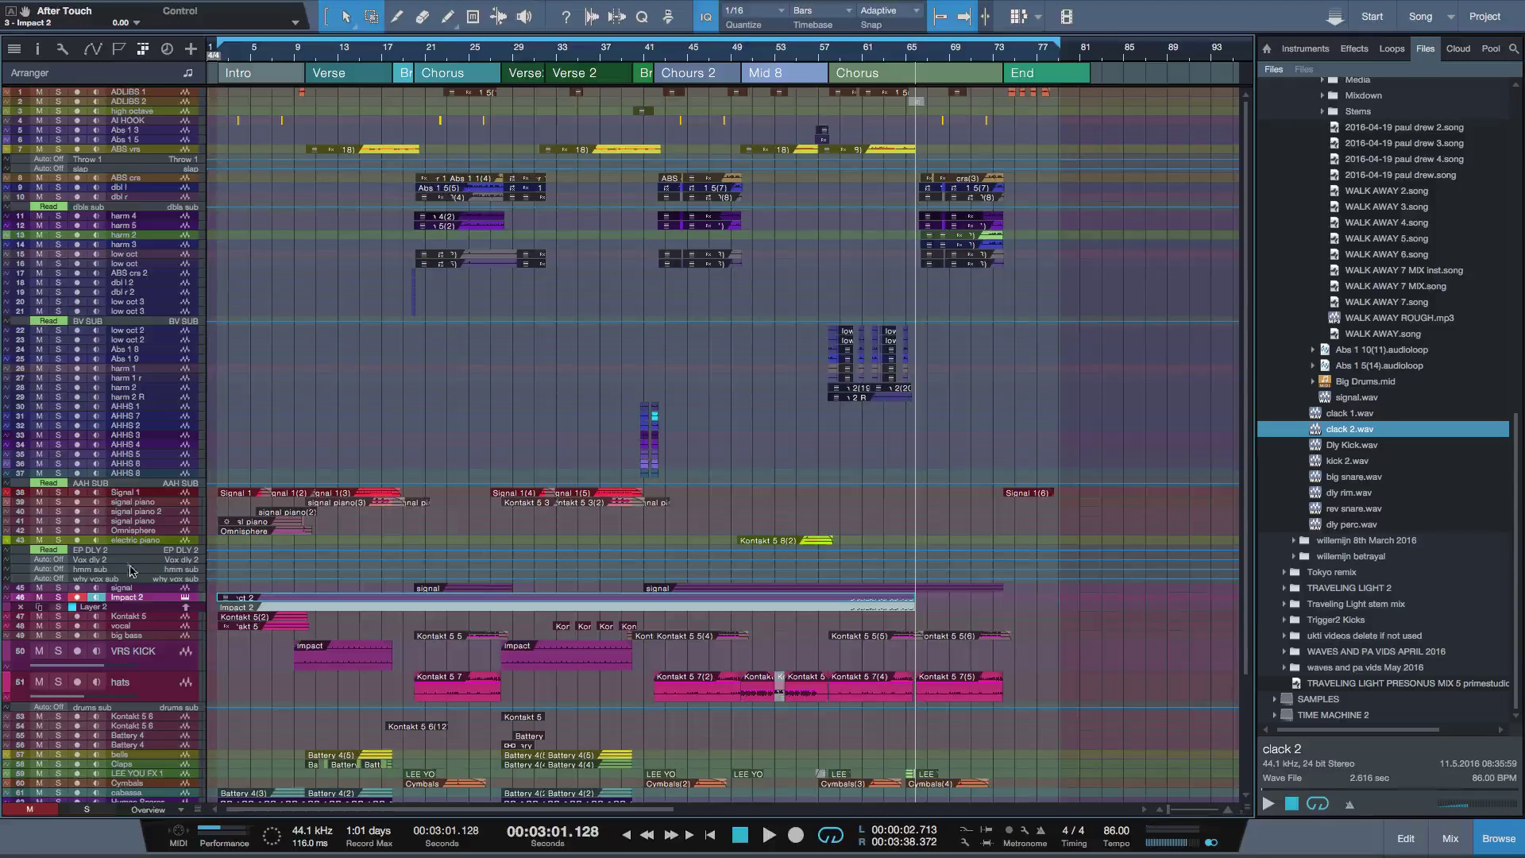
Enlarge the Impact 2 track and play back its Big drums part, stopping at 3:02.
left_click_drag(156, 601, 173, 700)
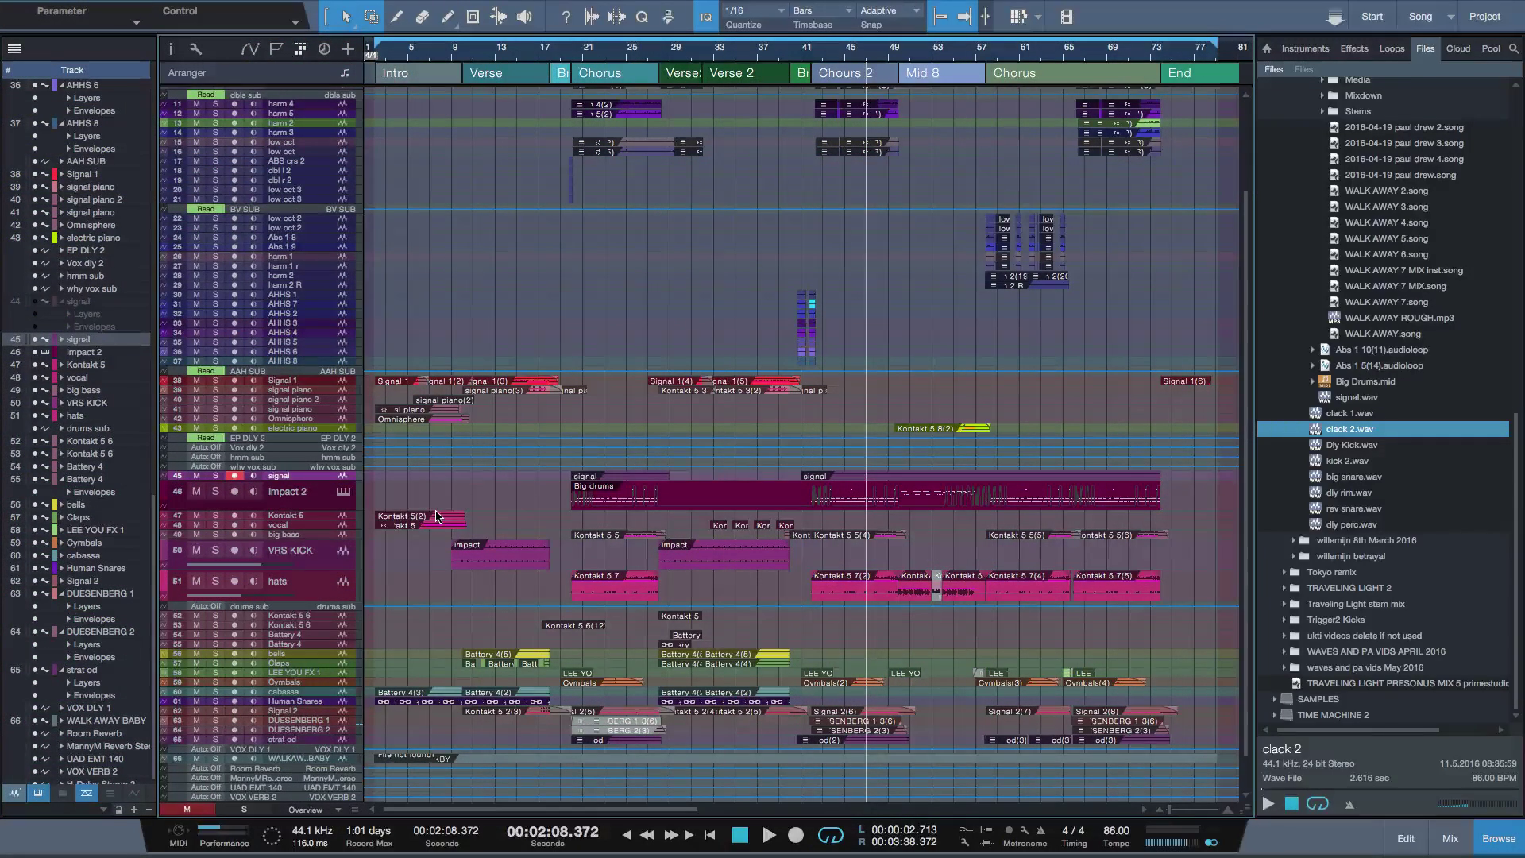
key("space")
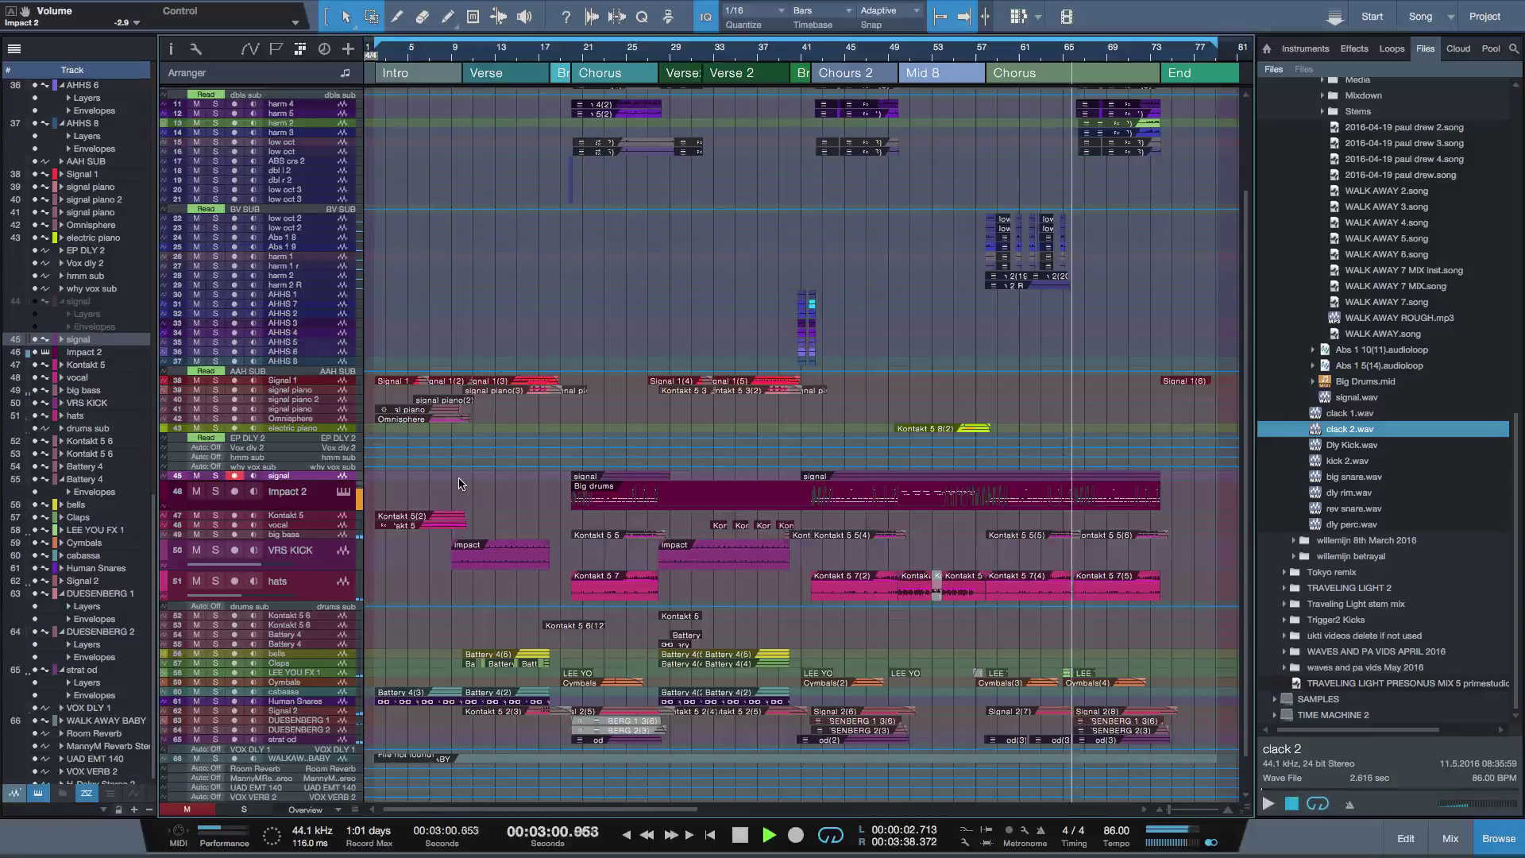
key("space")
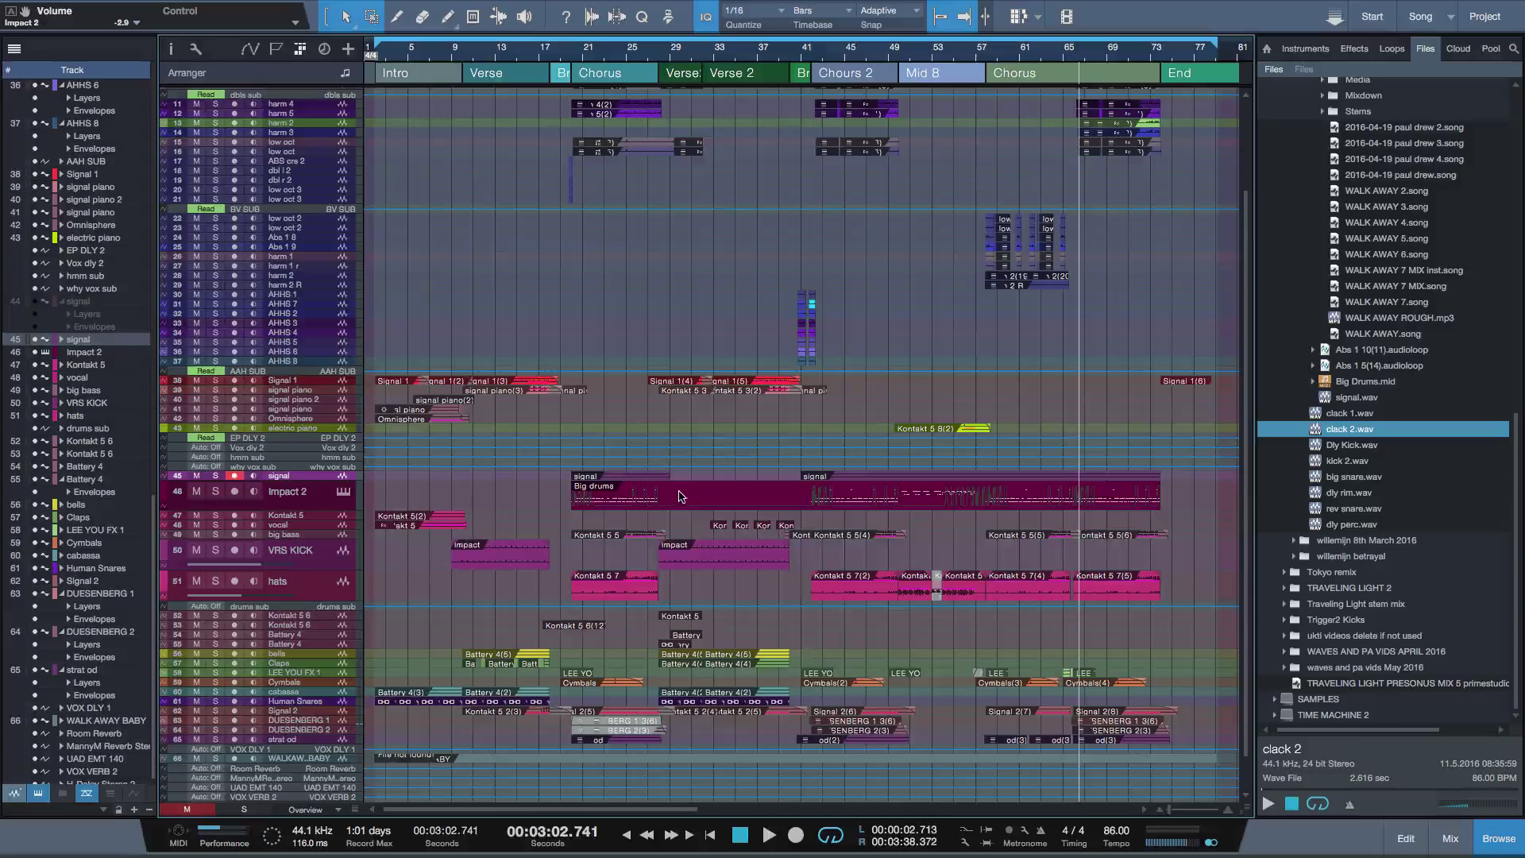
Explode Big drums pitches to tracks, solo Impact 2 - F 2 and play from bar 41.
right_click(680, 496)
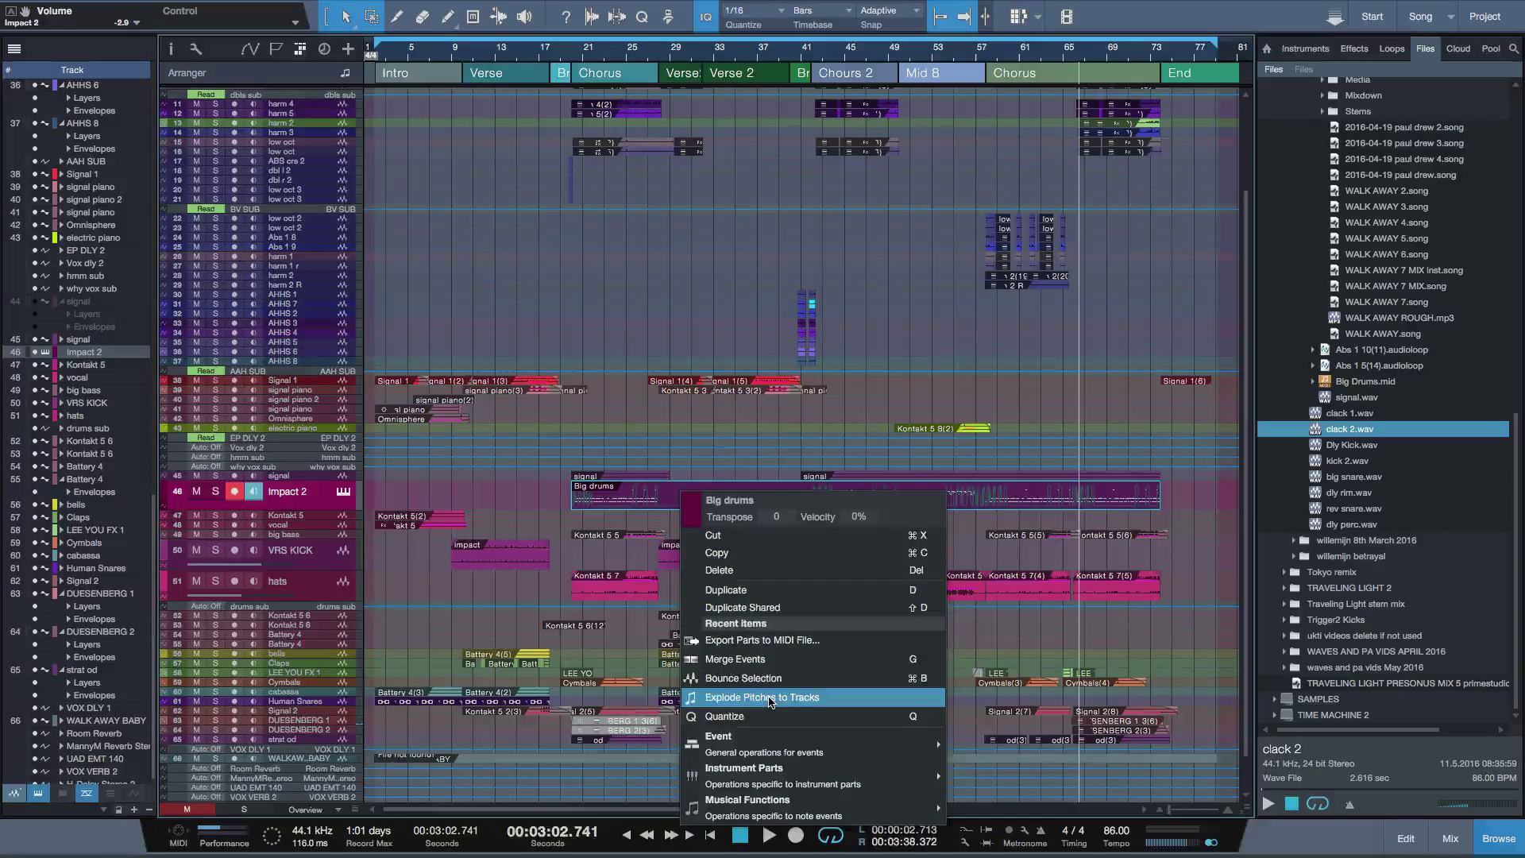
left_click(769, 698)
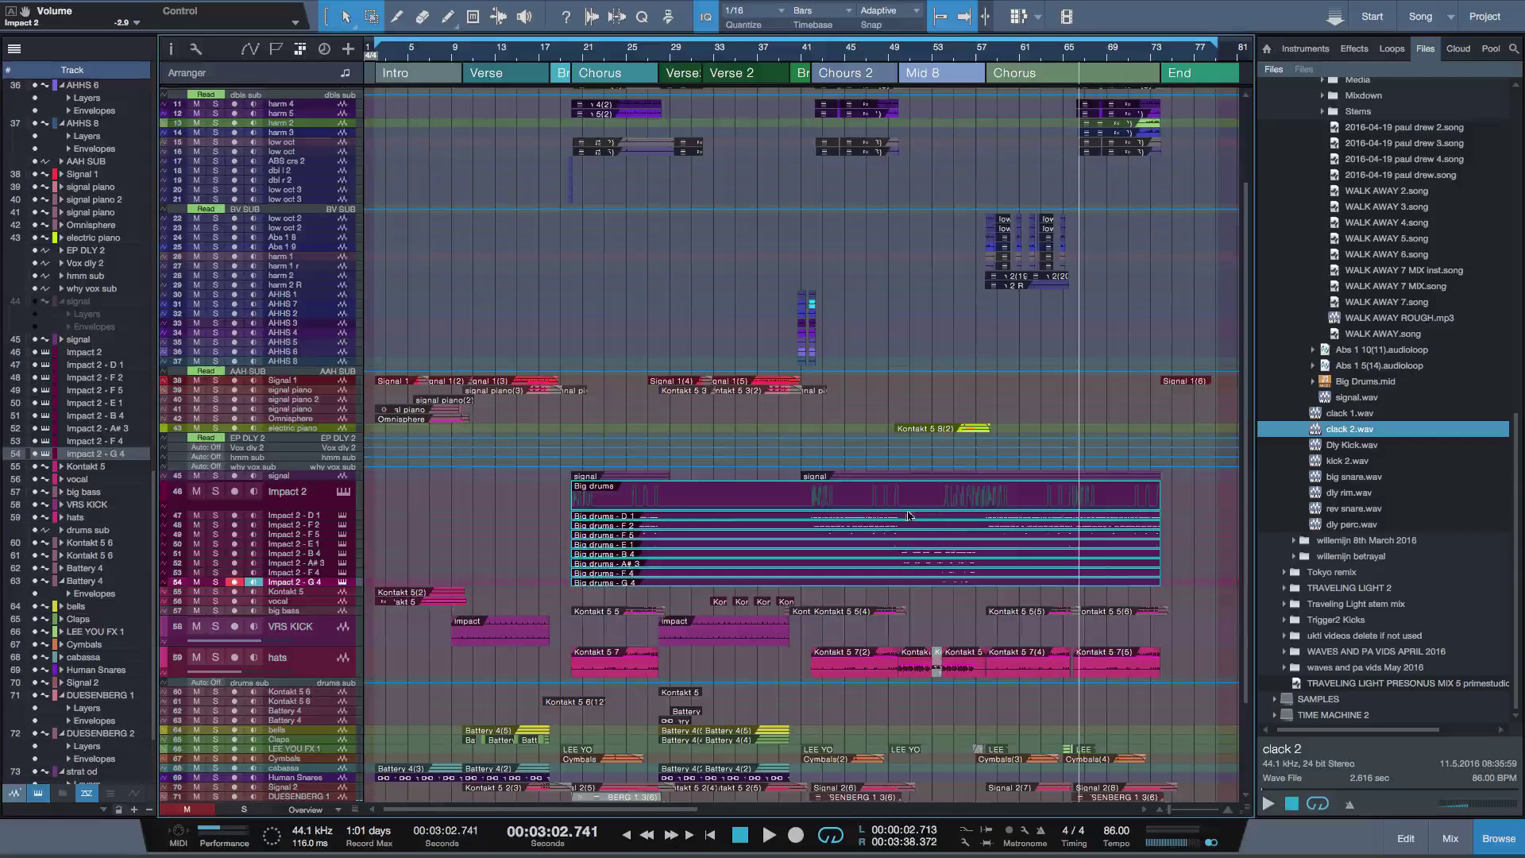
left_click(216, 524)
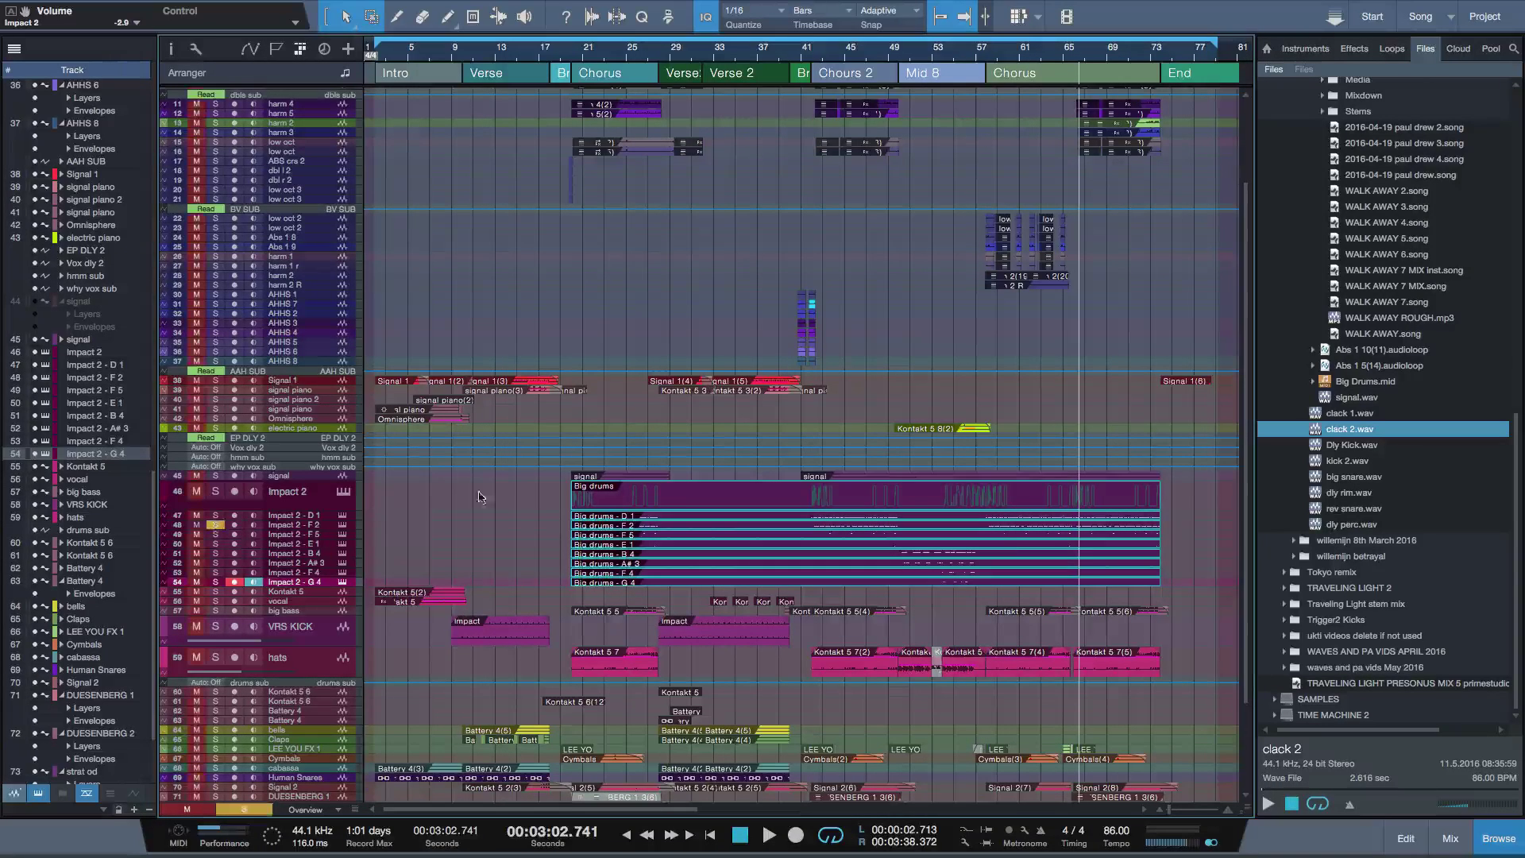
left_click(803, 58)
key("space")
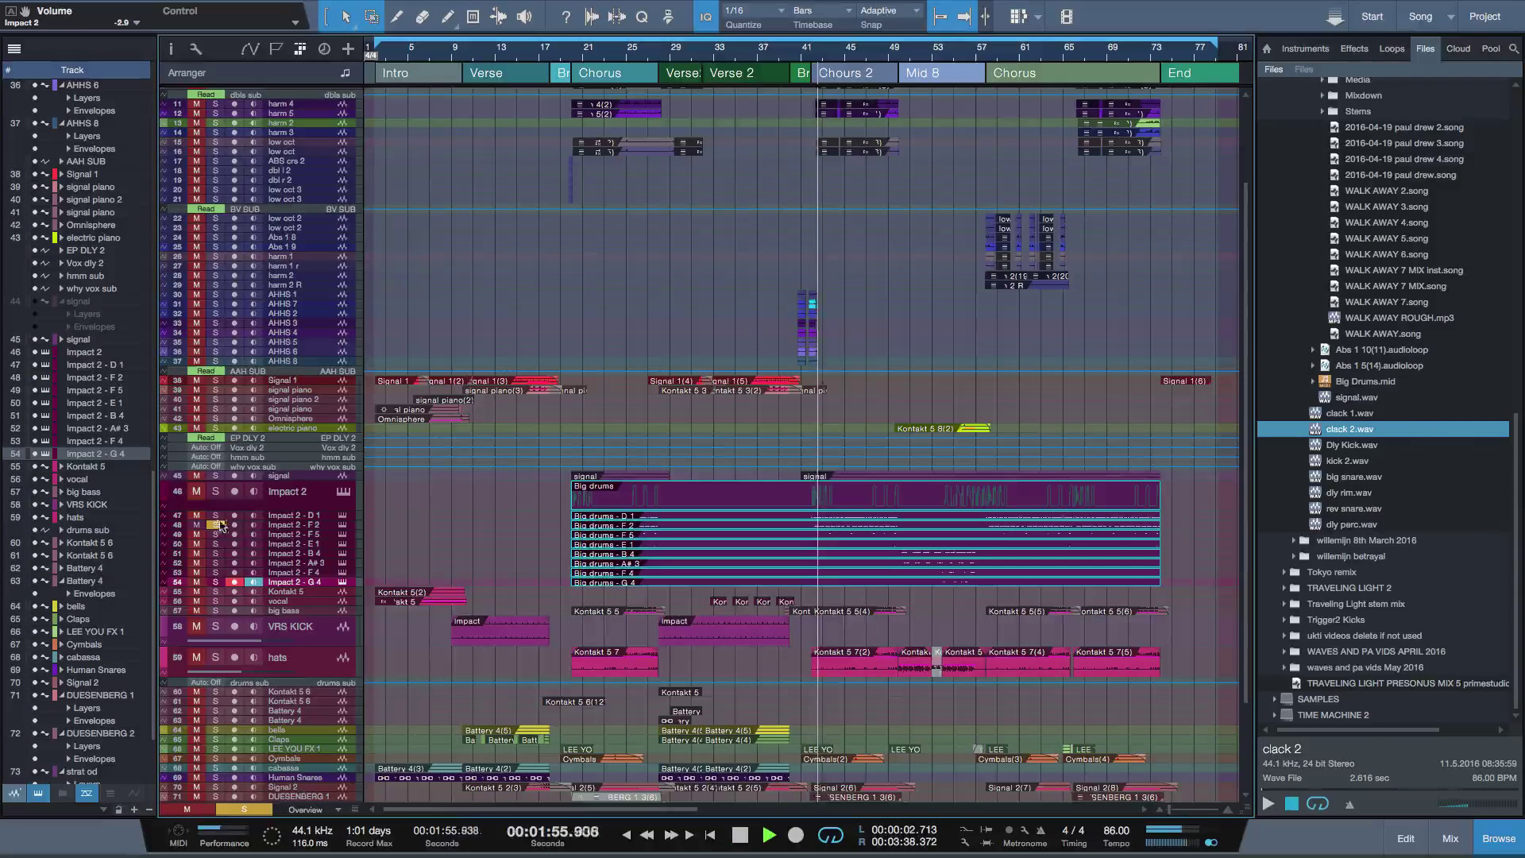
Briefly add Impact 2 - D 1 to the solo, then remove it and stop playback.
left_click(217, 516)
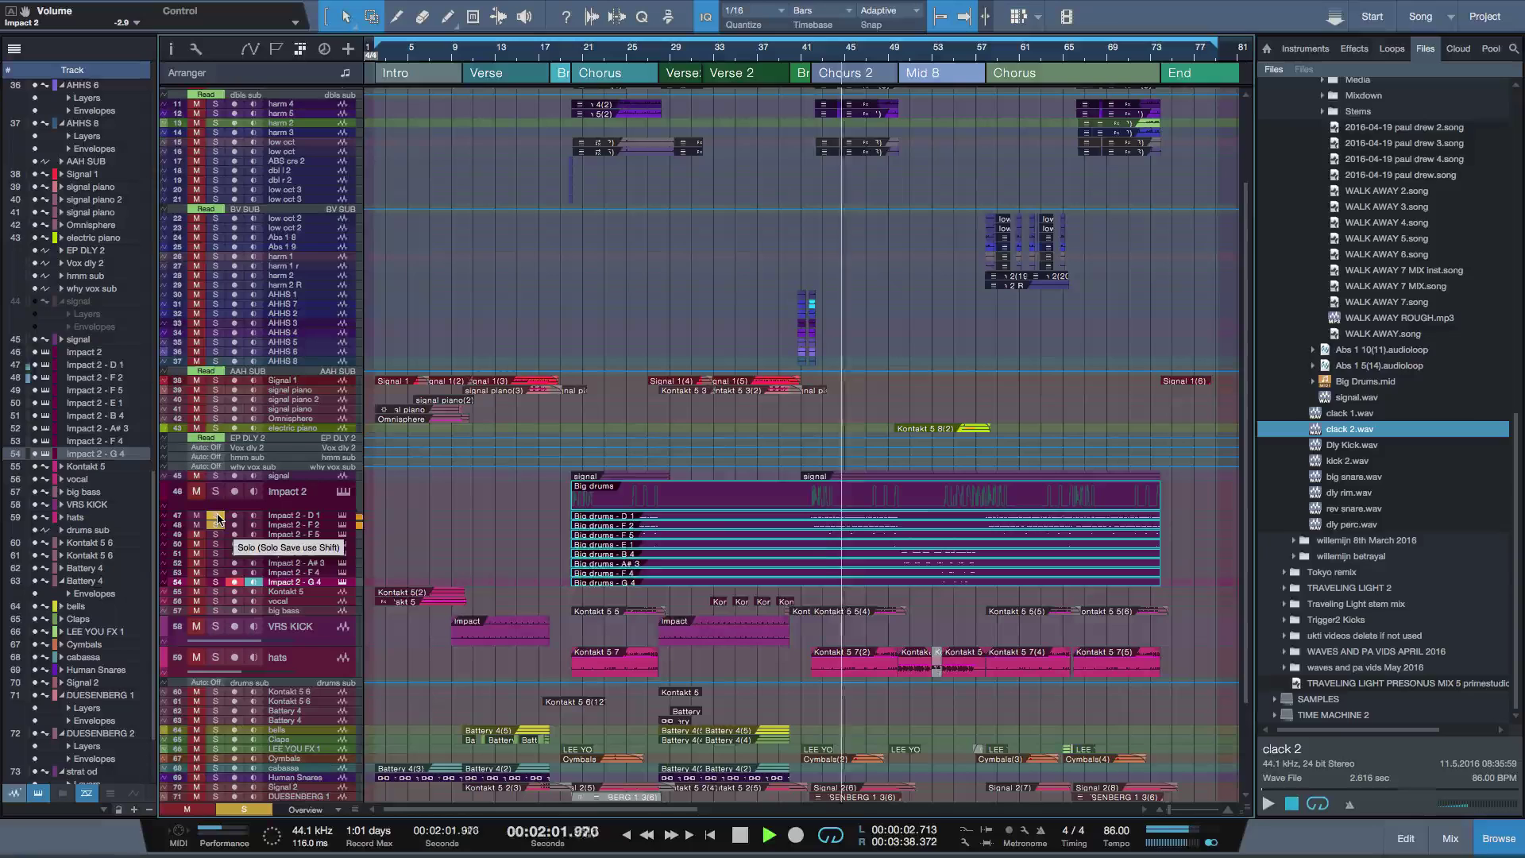
left_click(218, 516)
key("space")
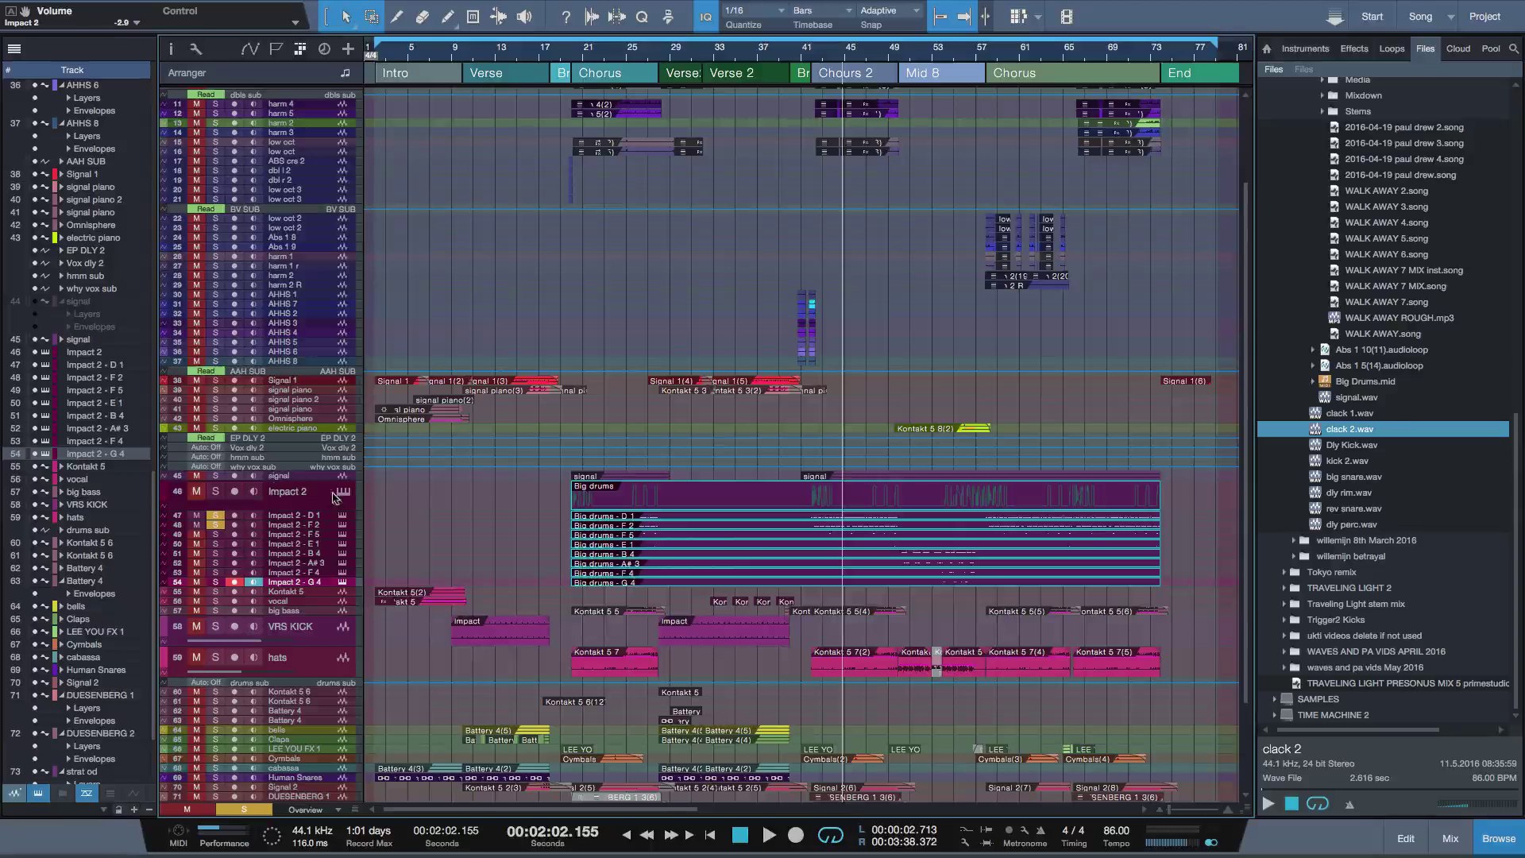
Select Impact 2 and all exploded pitch tracks and transform them to audio tracks.
left_click(326, 509)
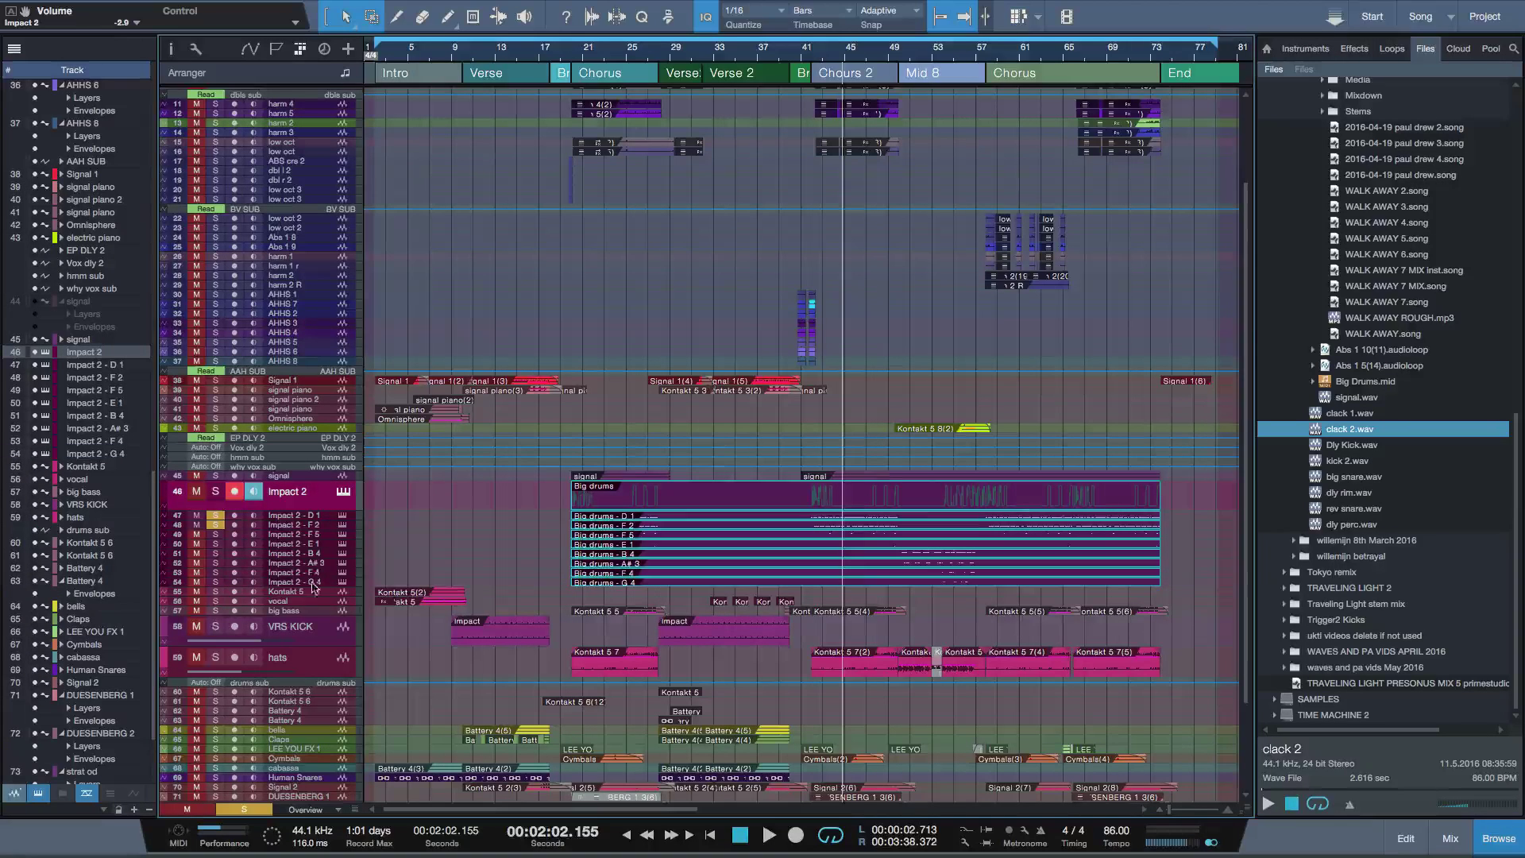
left_click(315, 587, "shift")
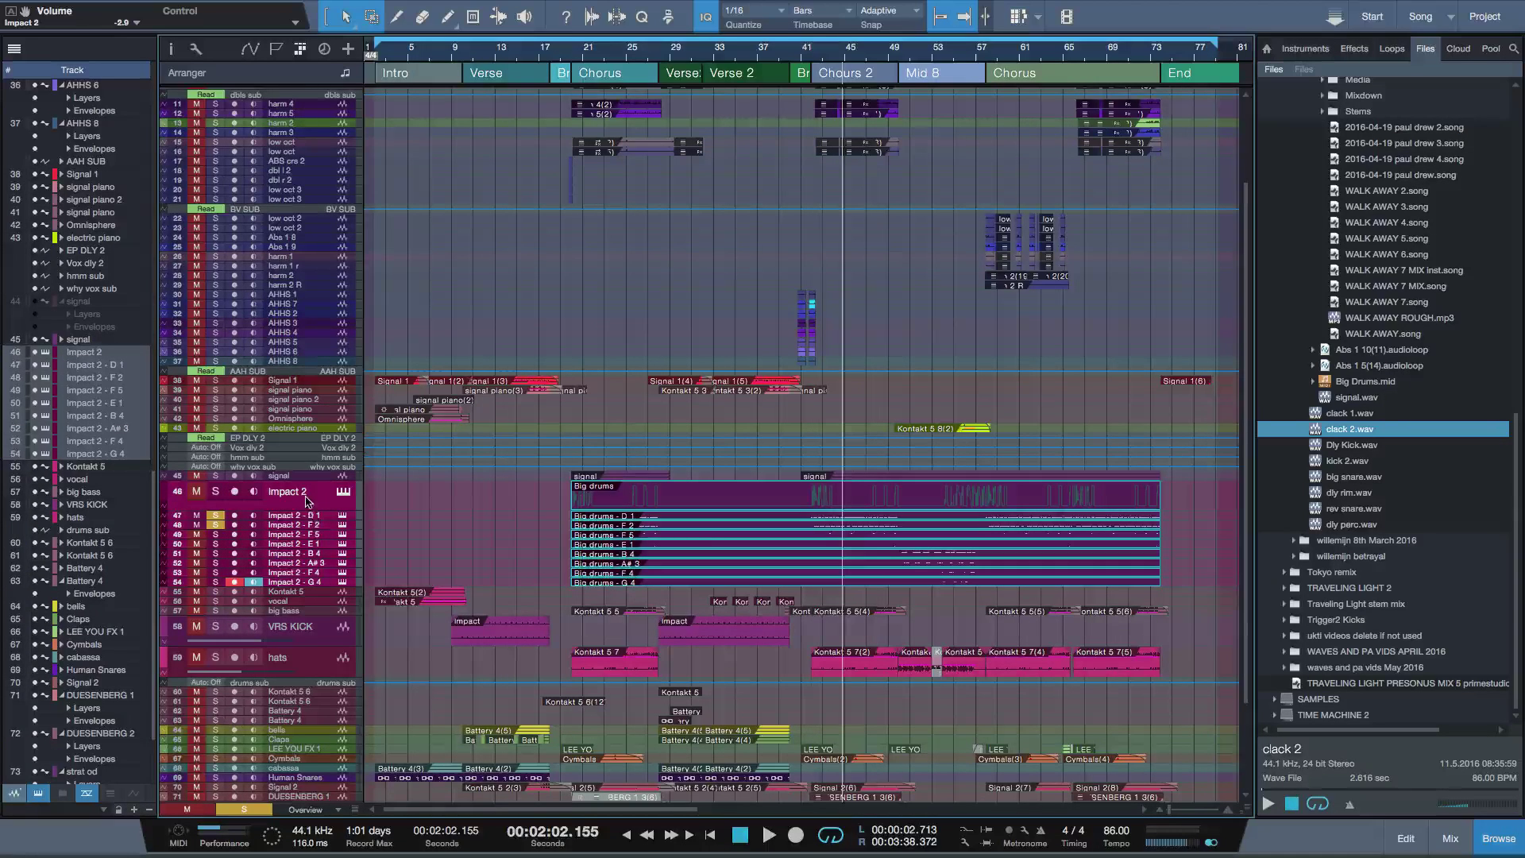
right_click(309, 509)
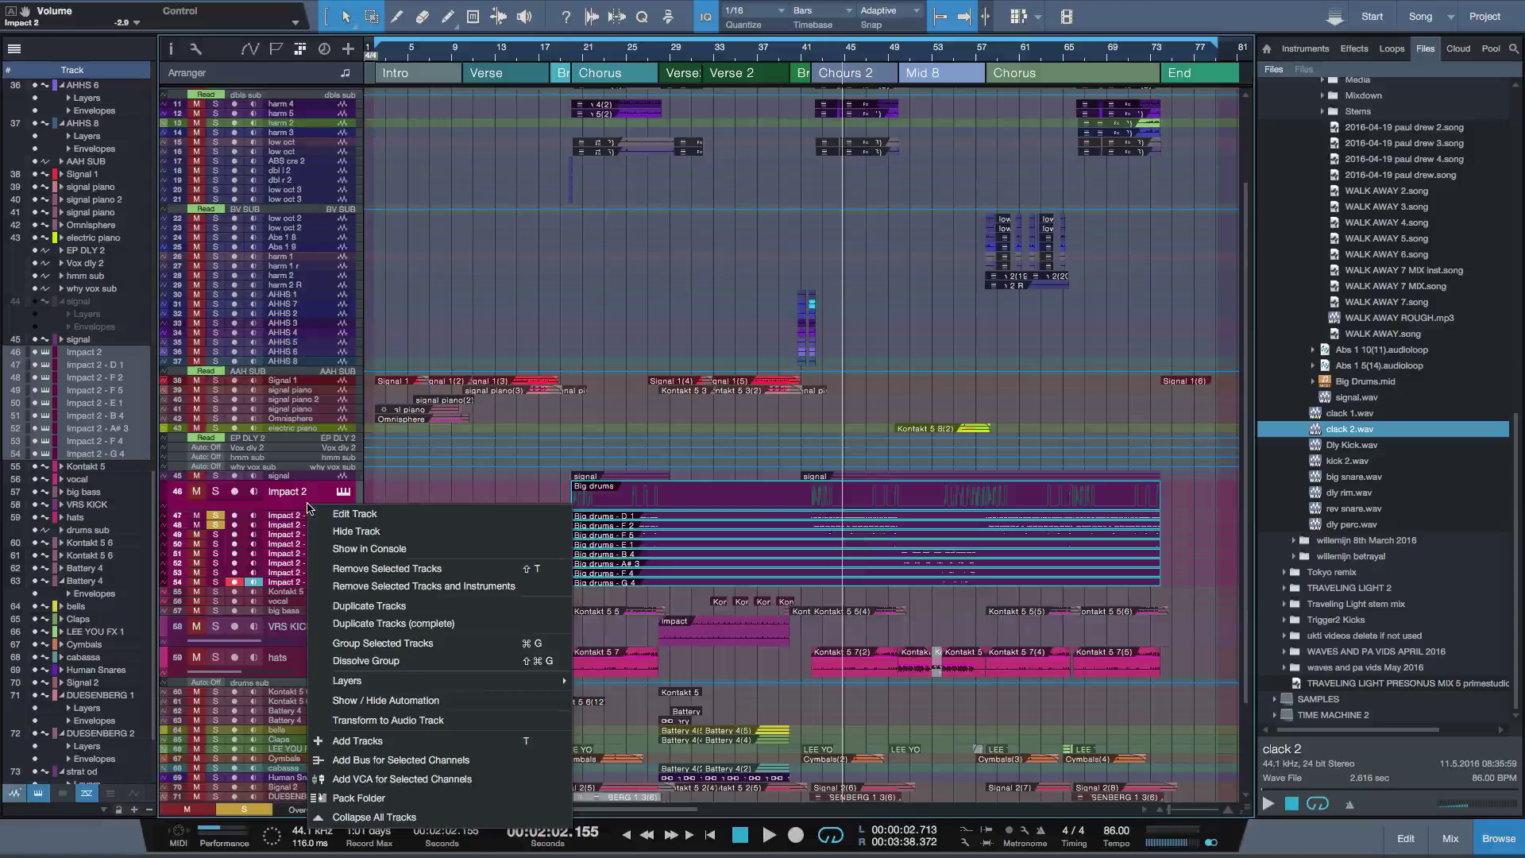
left_click(446, 721)
left_click(904, 424)
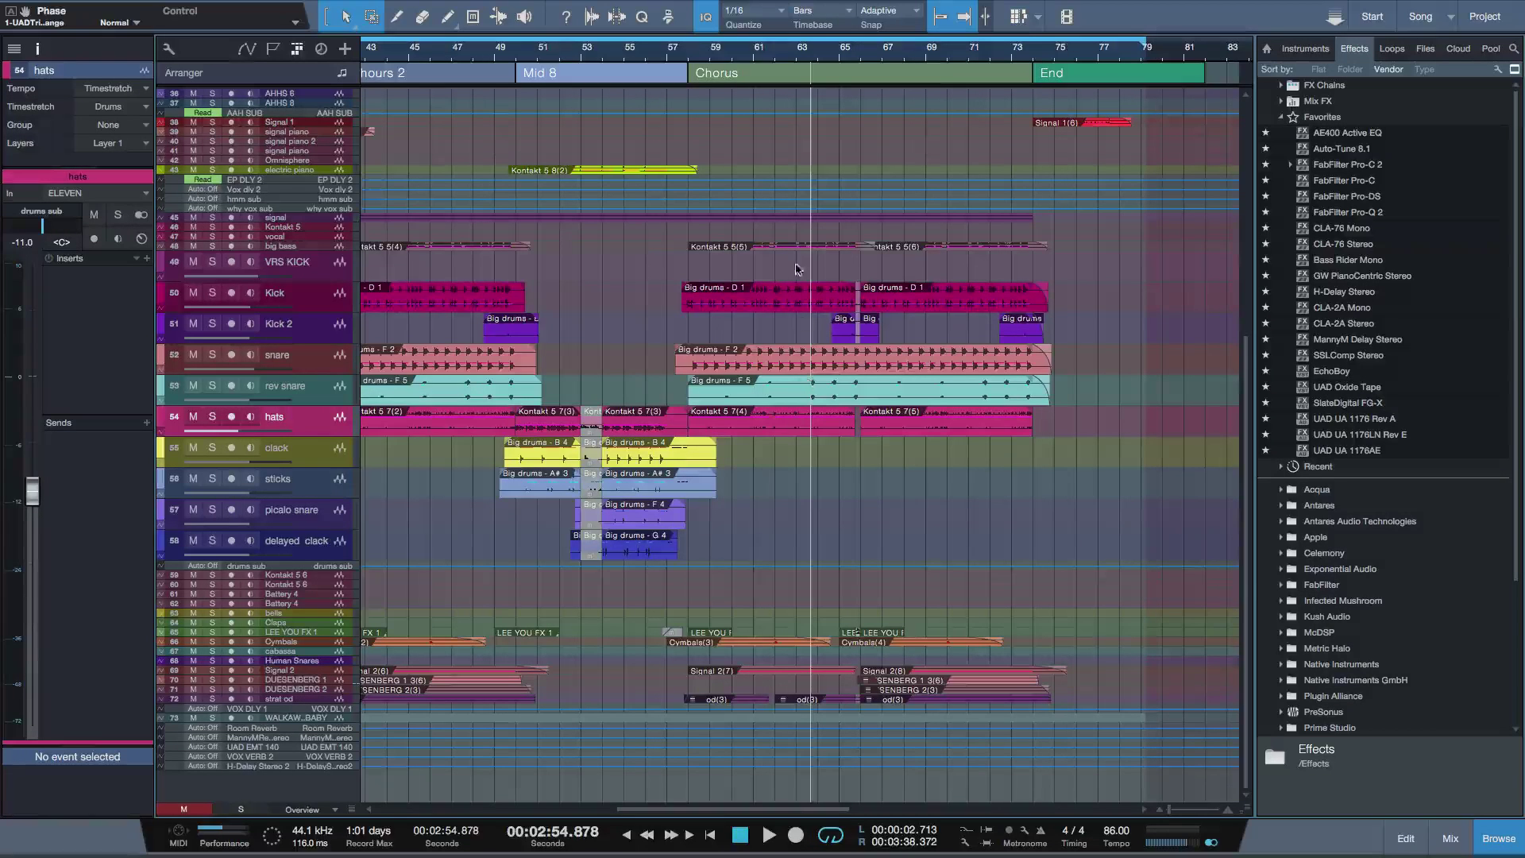
left_click(469, 55)
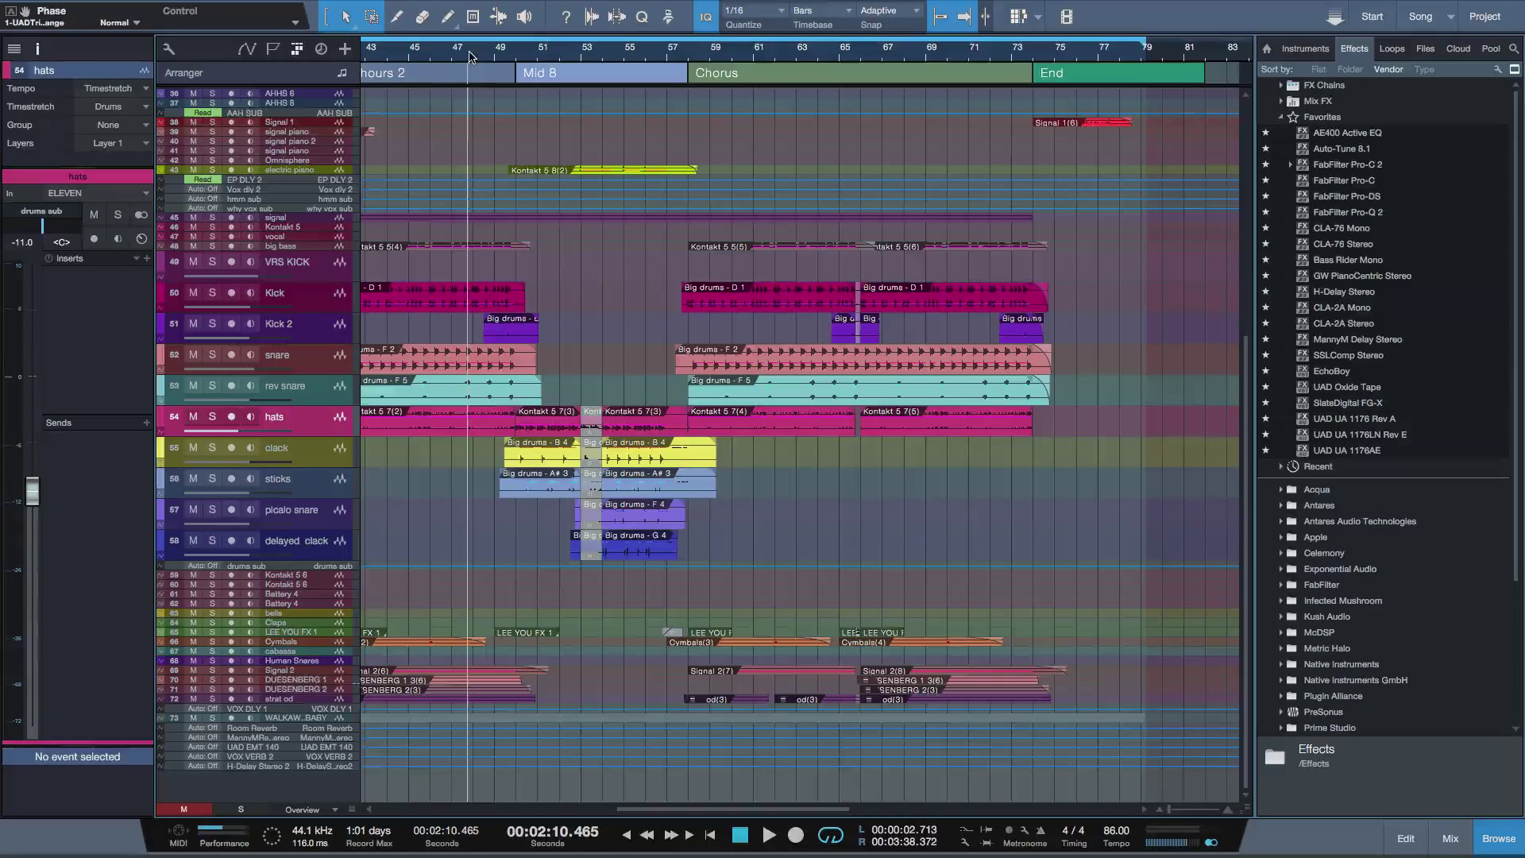
key("space")
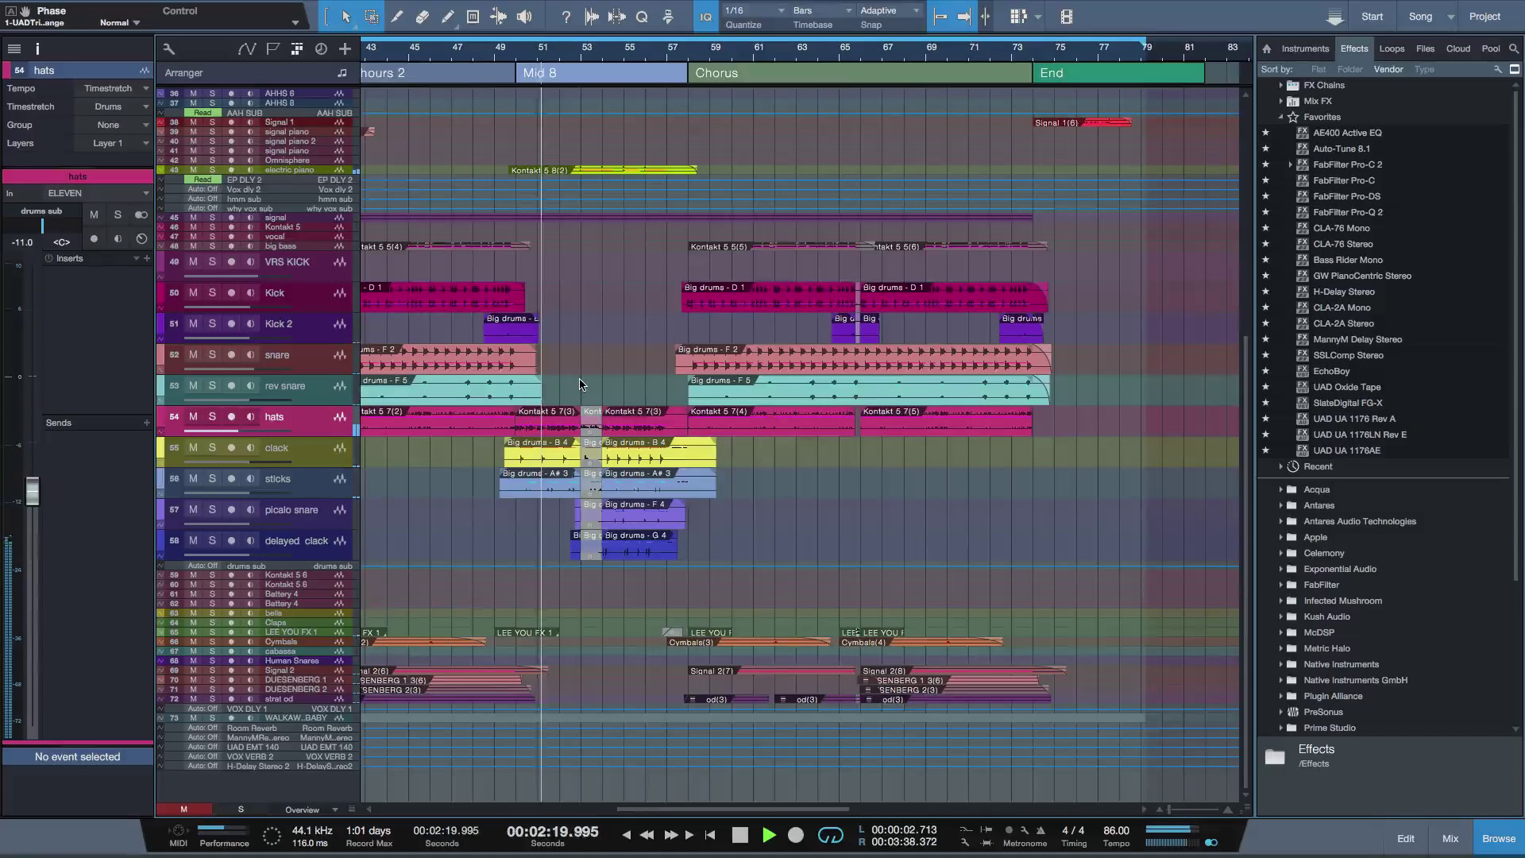
key("e")
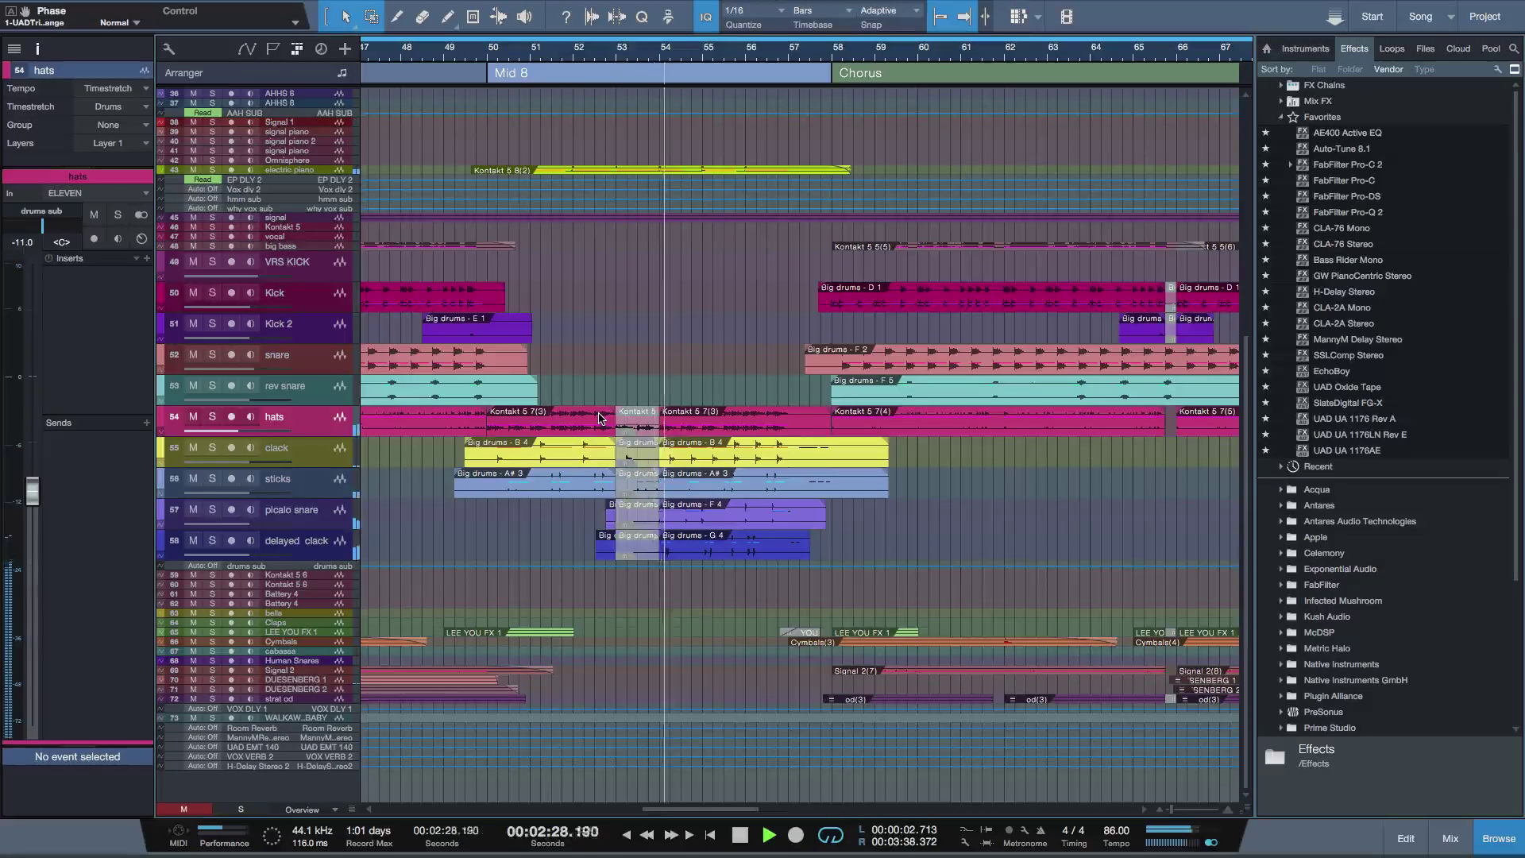
scroll(599, 418, "down", 2)
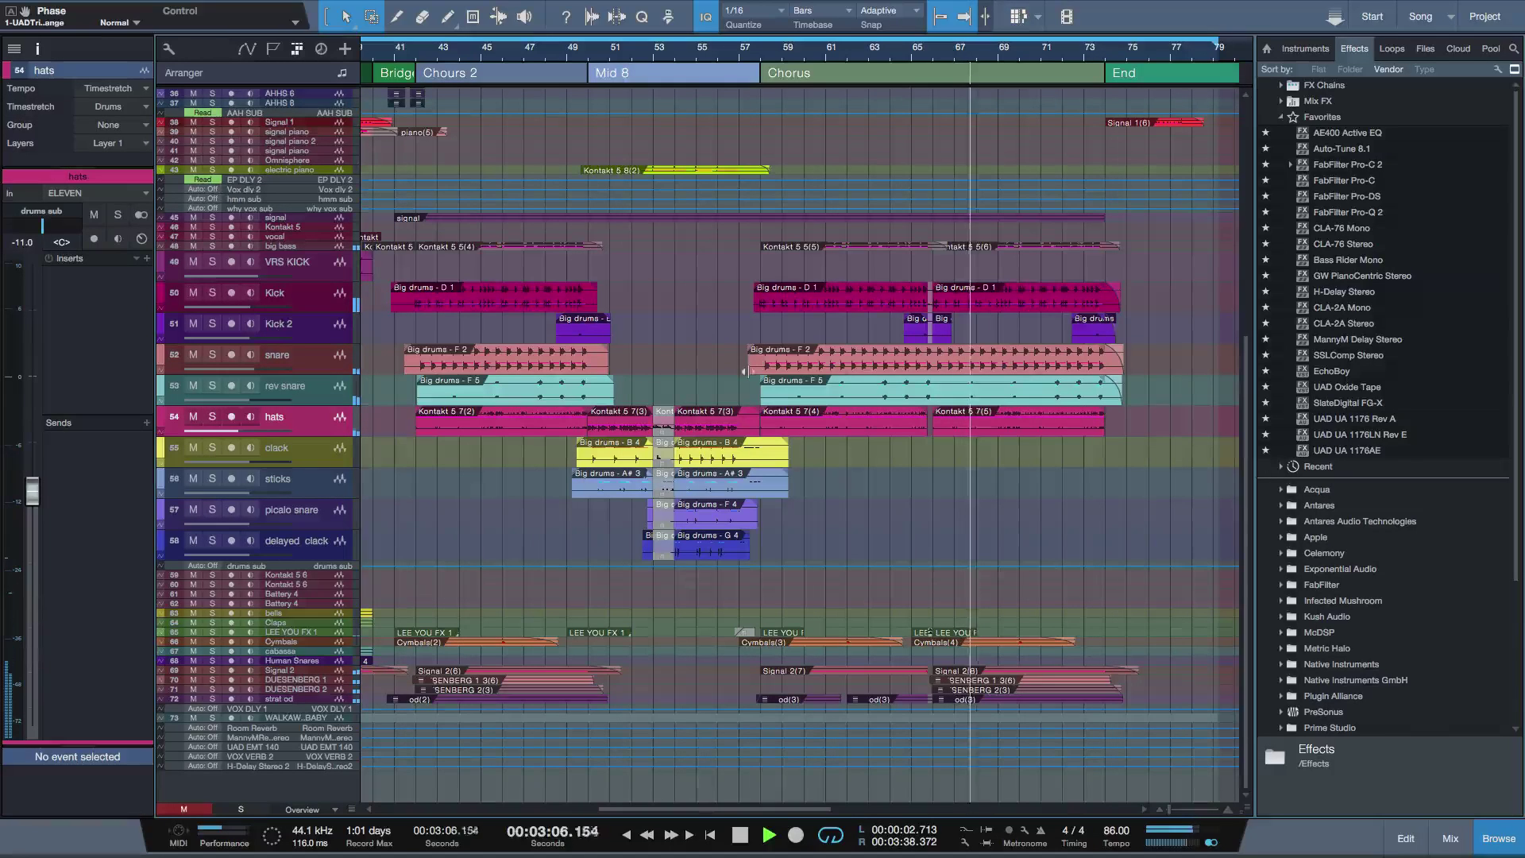
key("space")
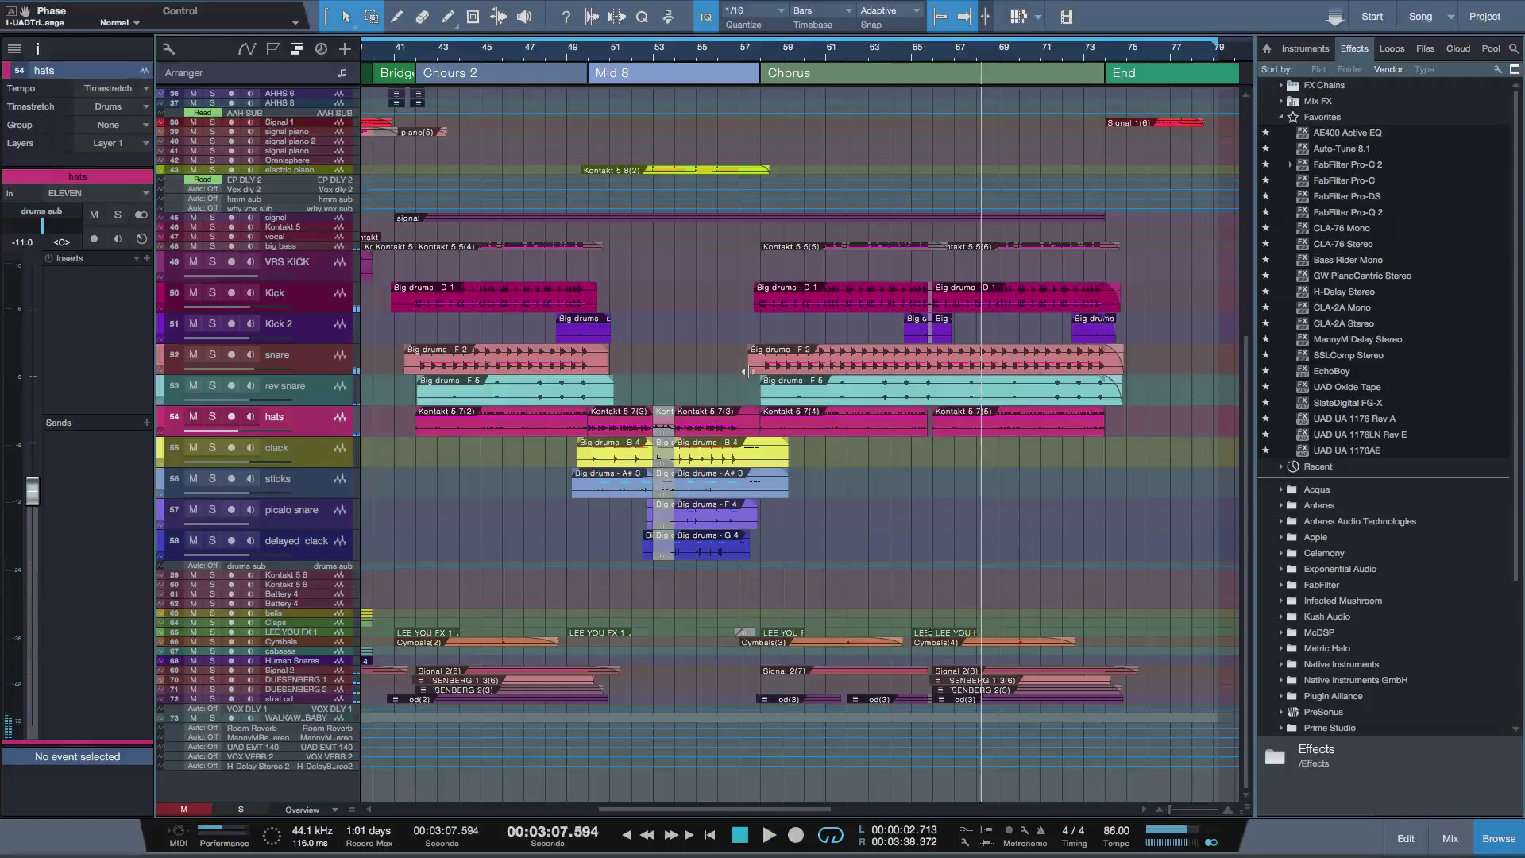